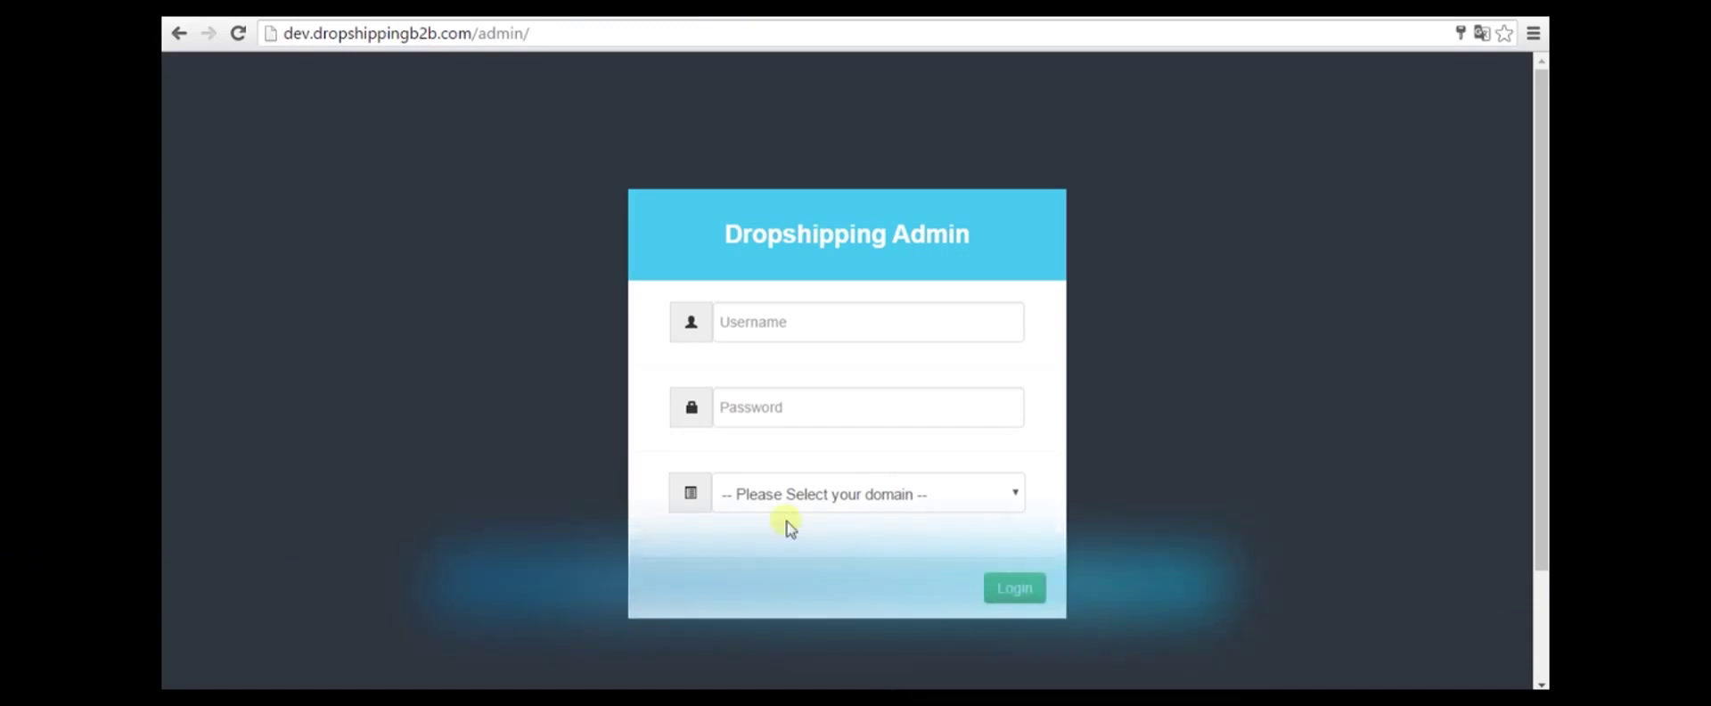
Log in with the saved autofill username and password, selecting the wwt.it domain
{"action": "left_click", "coordinate": [740, 312]}
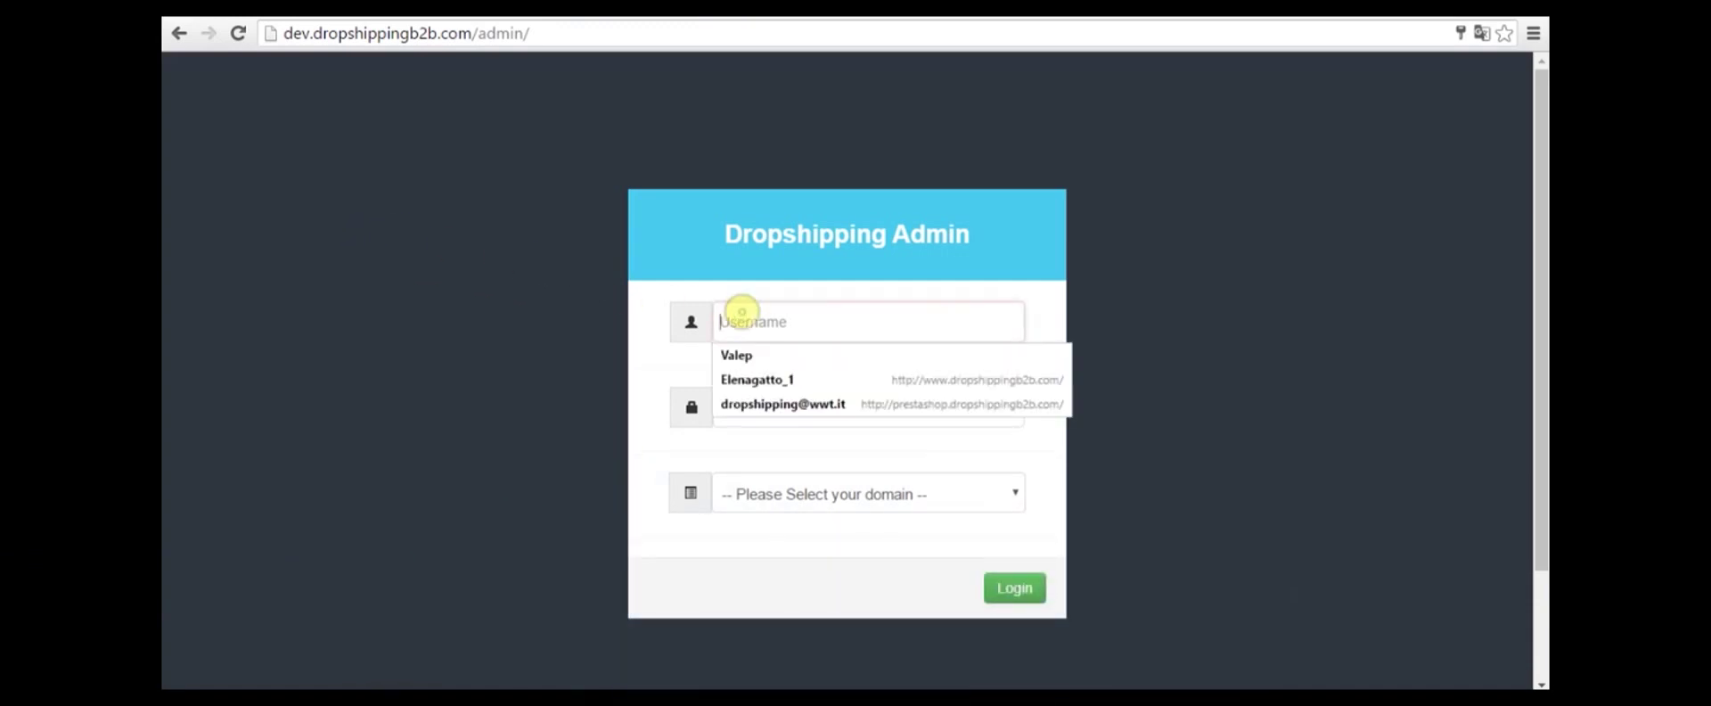
{"action": "left_click", "coordinate": [736, 349]}
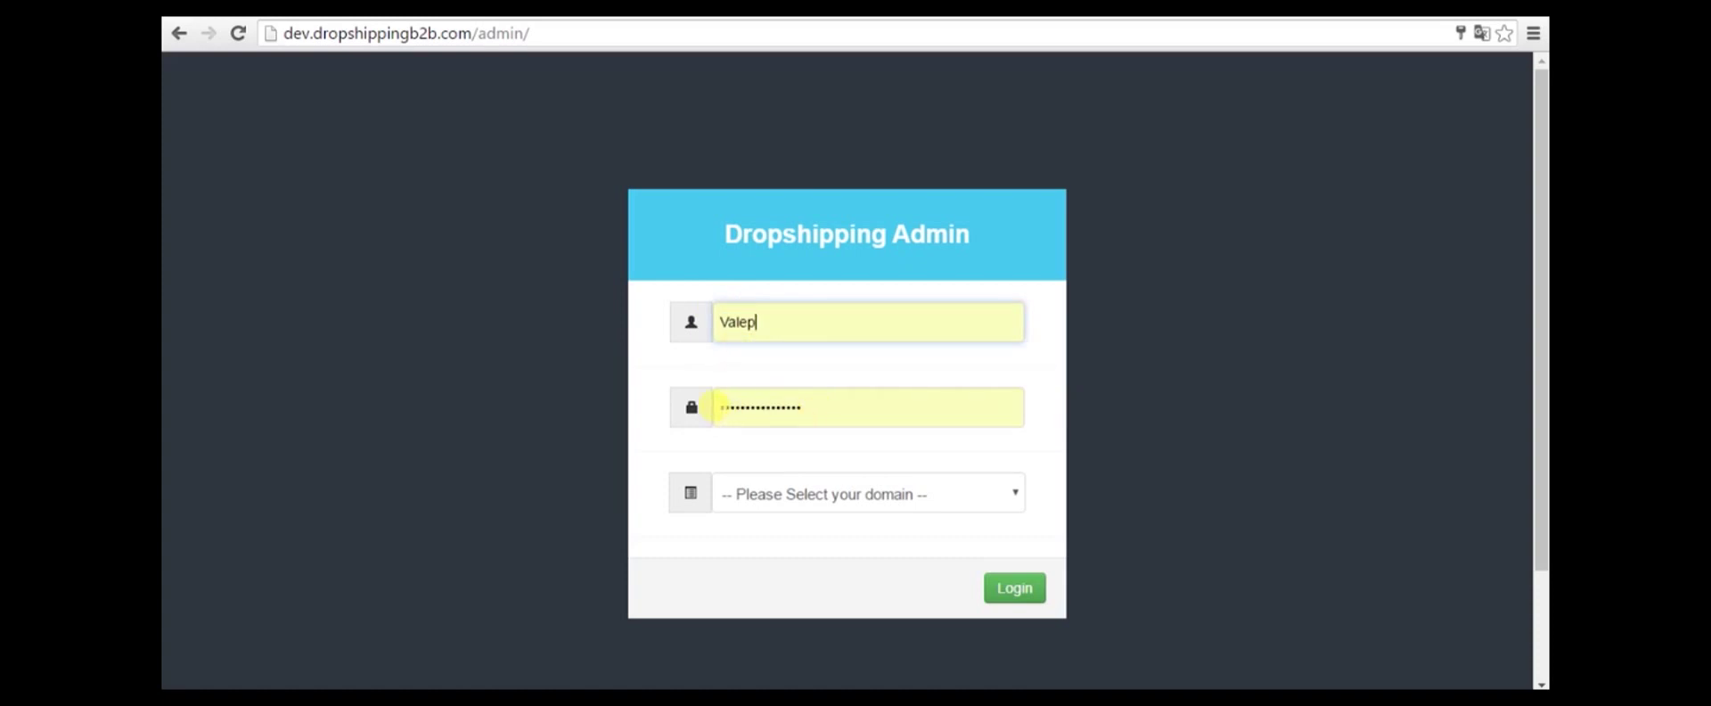
{"action": "left_click", "coordinate": [913, 497]}
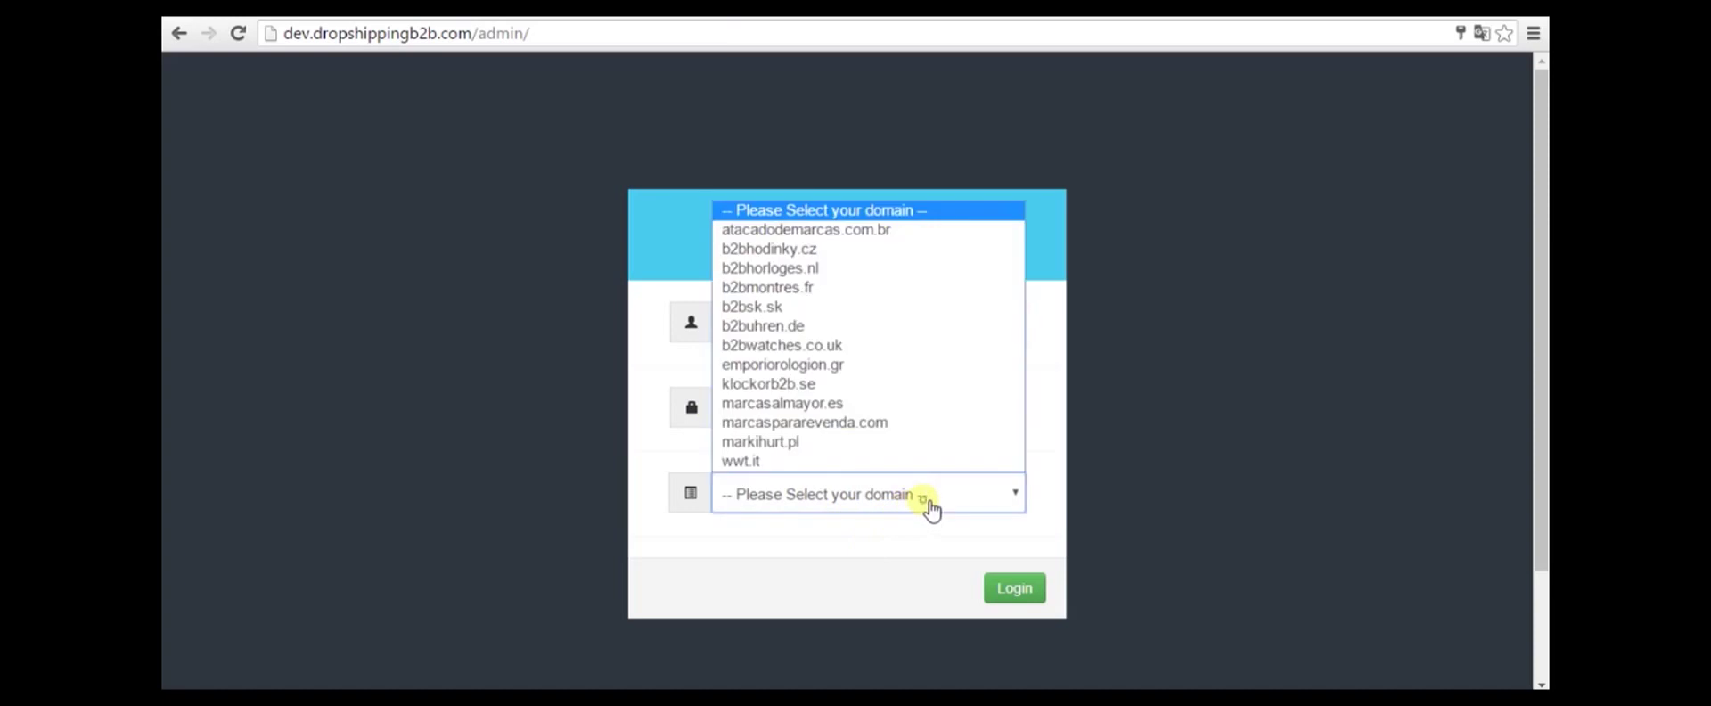
{"action": "left_click", "coordinate": [788, 462]}
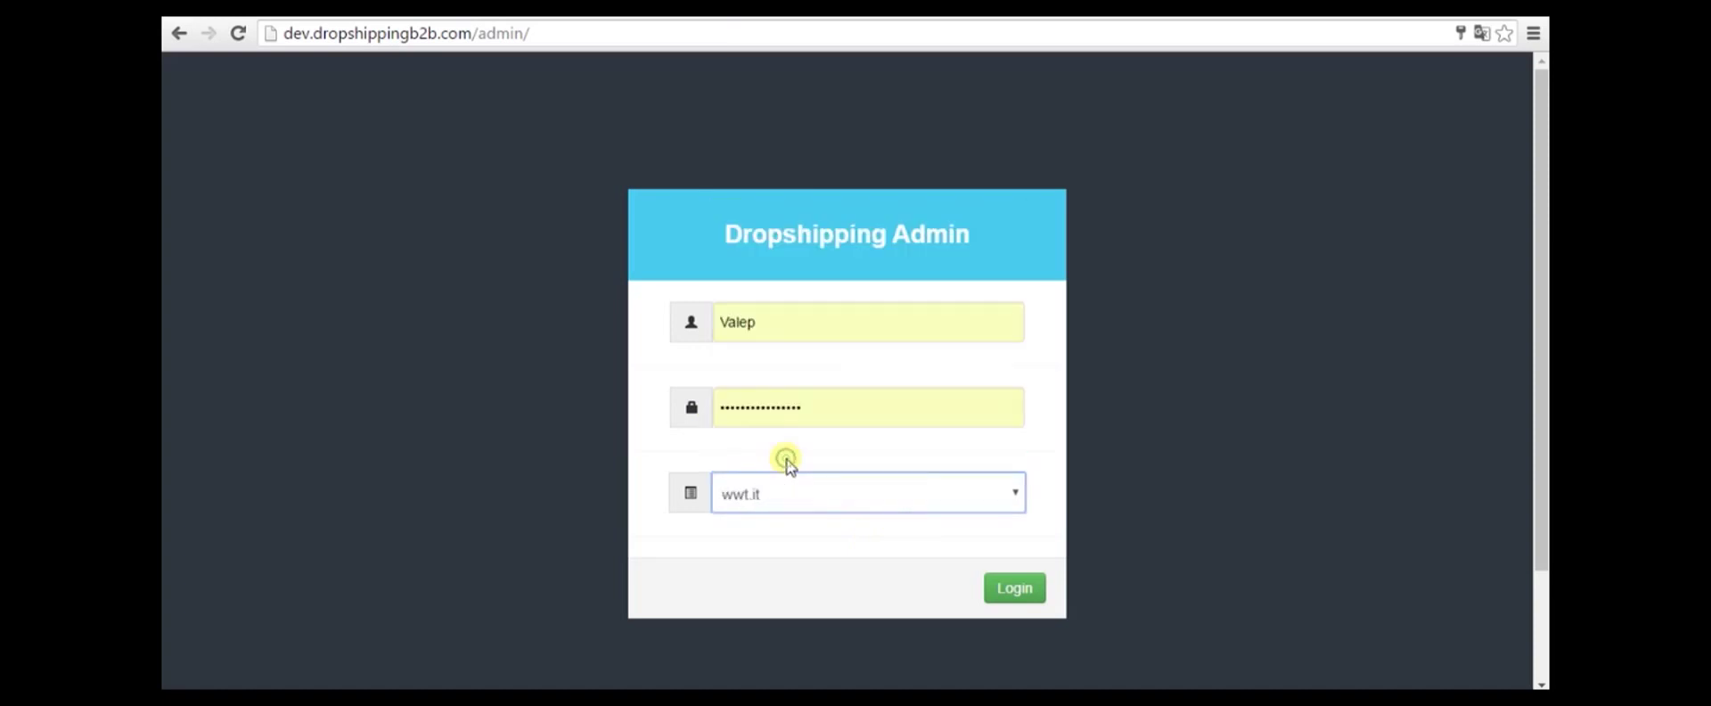
{"action": "left_click", "coordinate": [1030, 590]}
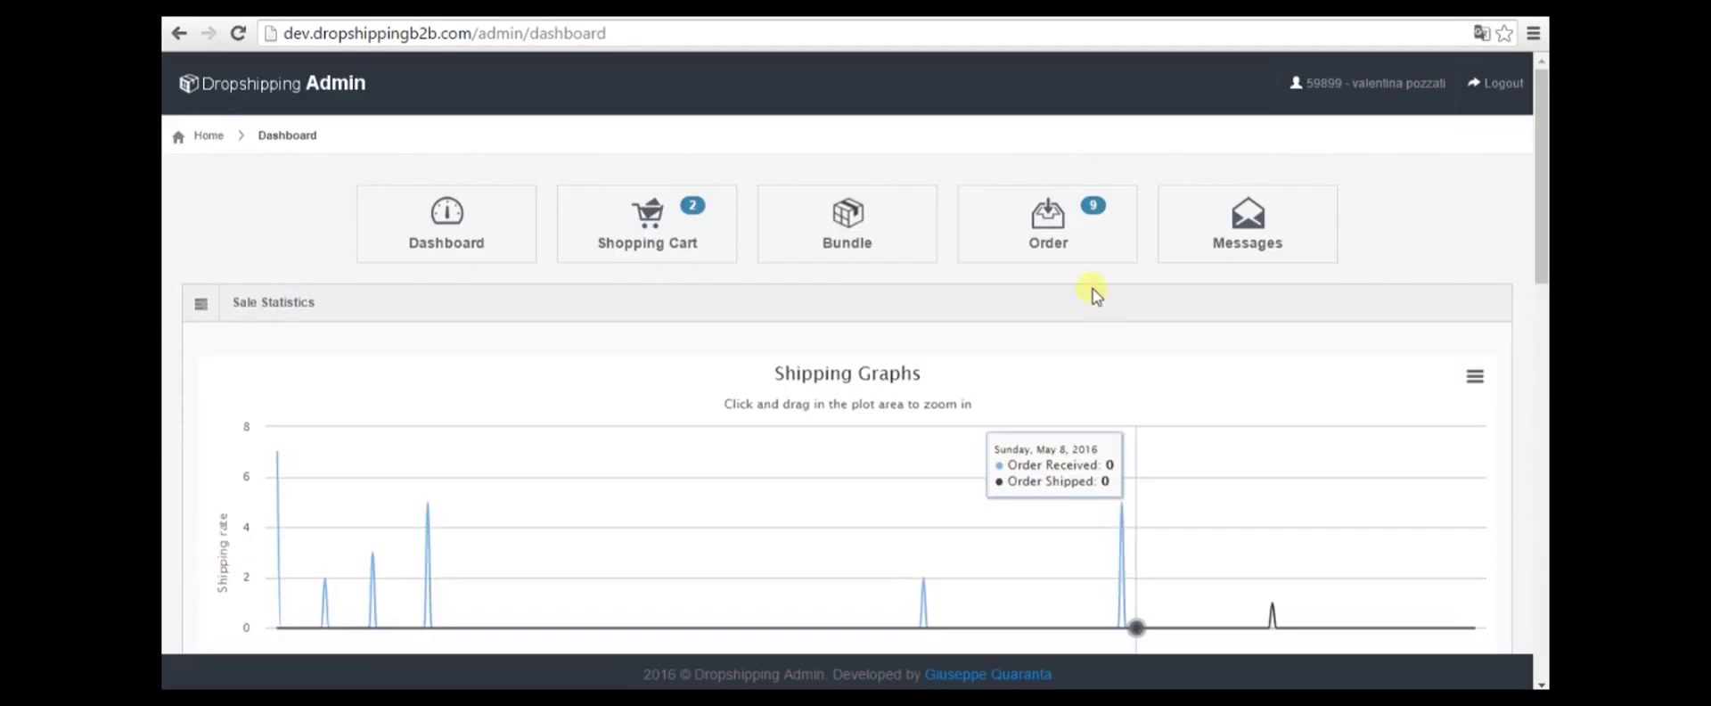
Scroll through the dashboard's Shipping Graphs chart, then go to the Shopping Cart list
{"action": "scroll", "coordinate": [1007, 393], "scroll_direction": "down", "scroll_amount": 2}
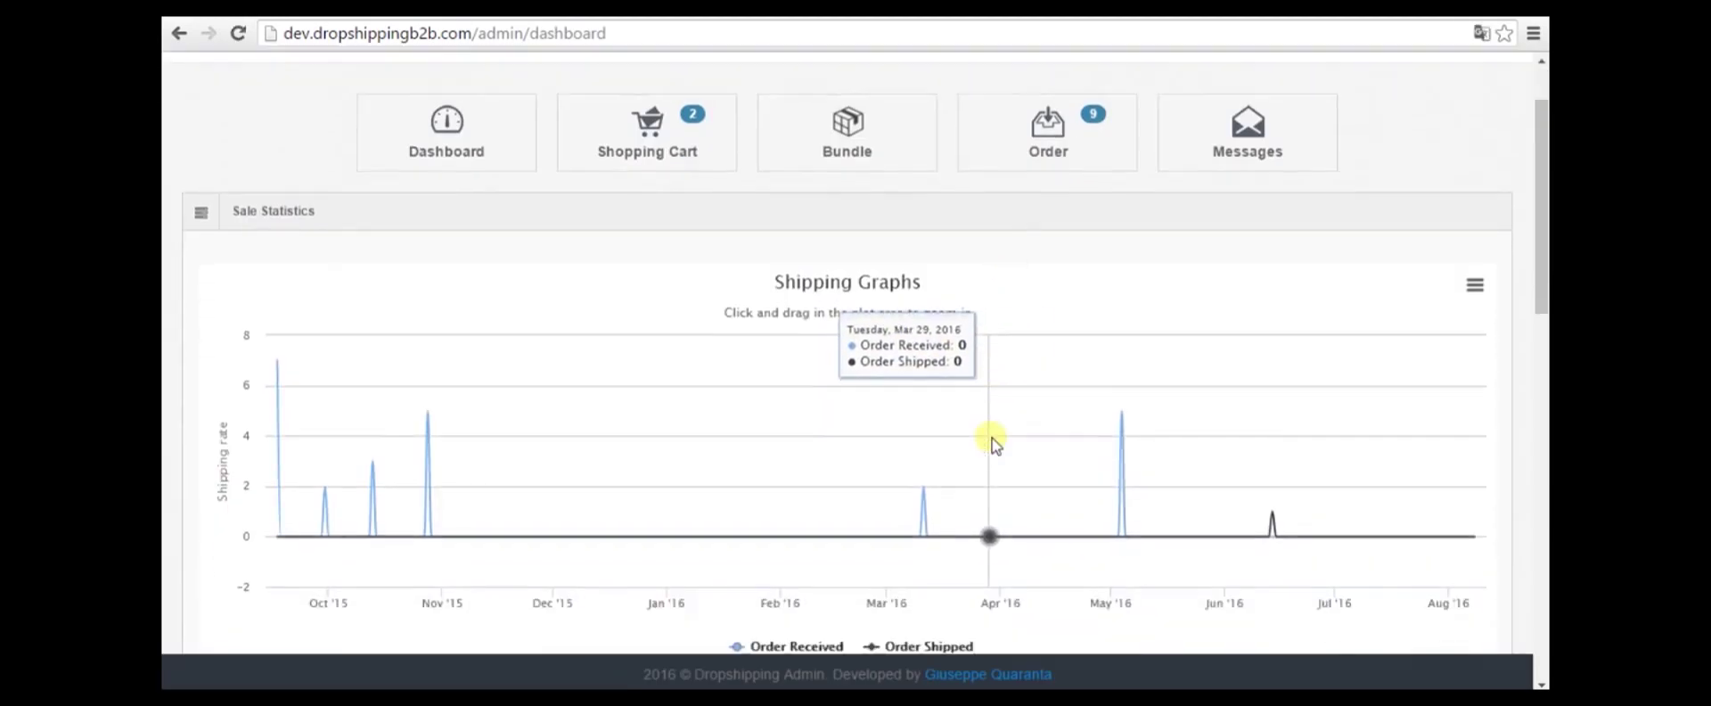
{"action": "scroll", "coordinate": [948, 400], "scroll_direction": "up", "scroll_amount": 2}
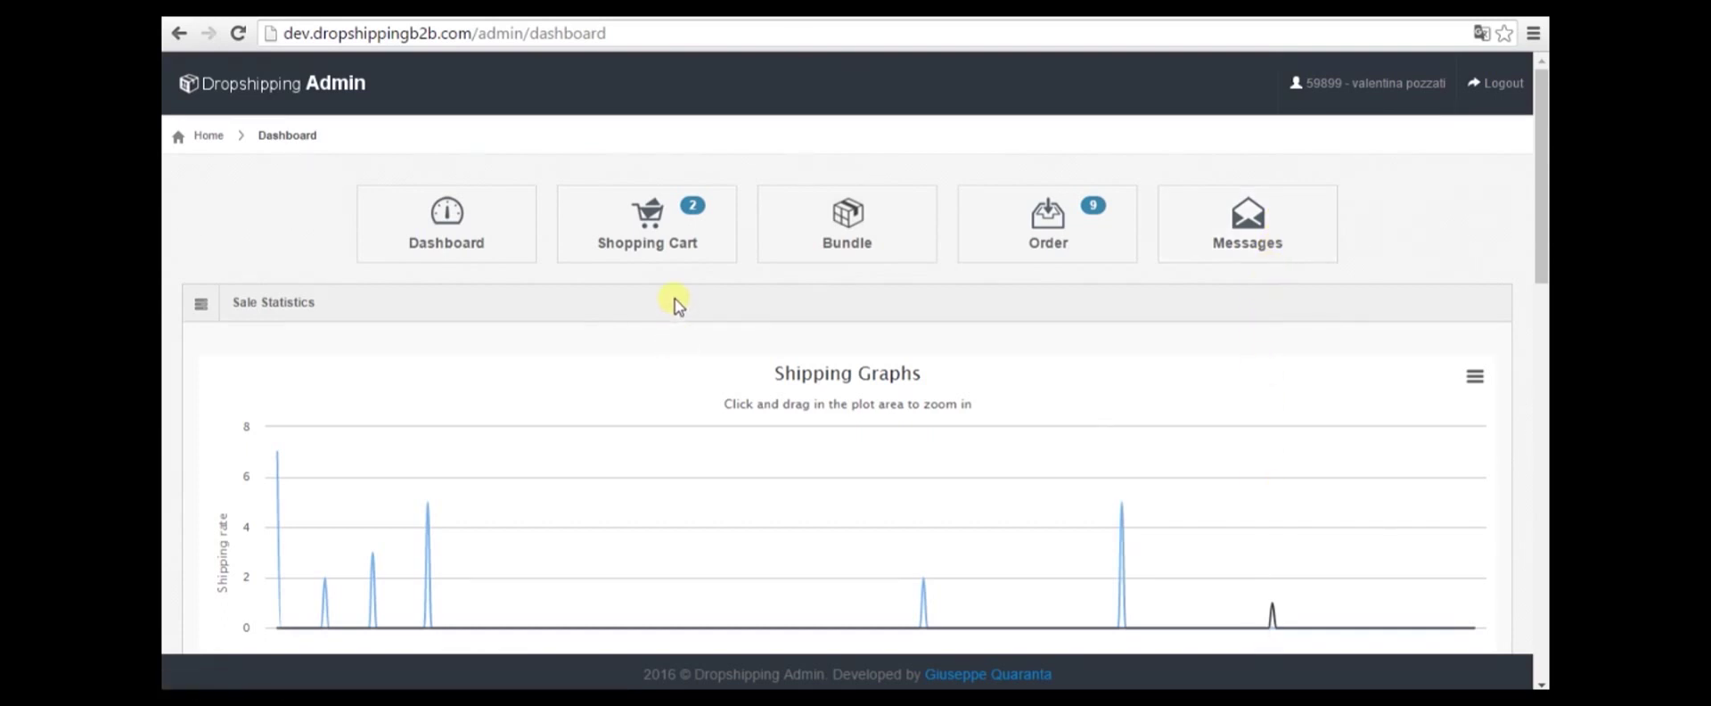
{"action": "left_click", "coordinate": [671, 234]}
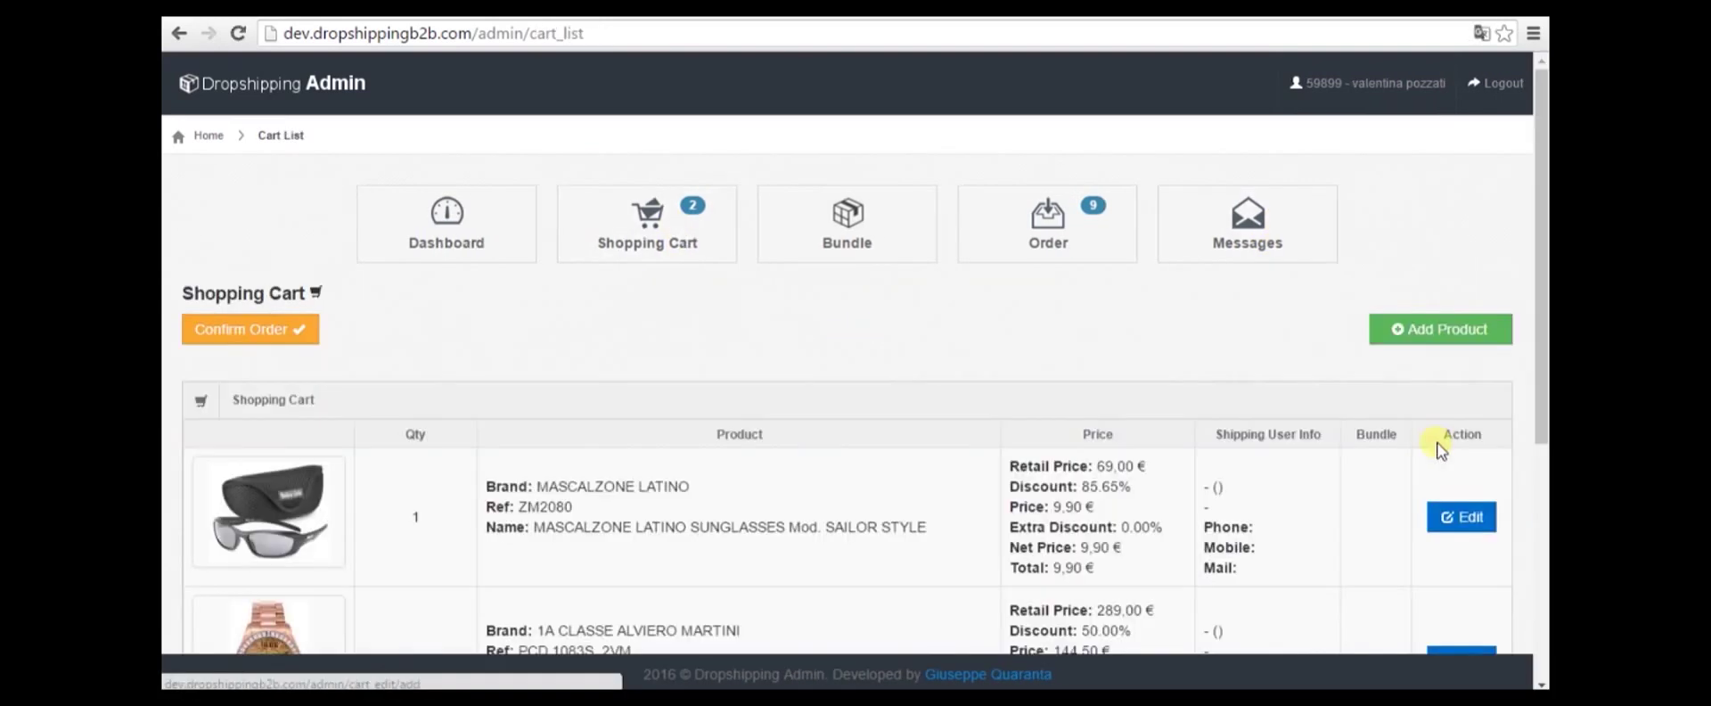
Review the two cart items, then start a new cart item and browse the product catalog
{"action": "scroll", "coordinate": [1426, 524], "scroll_direction": "down", "scroll_amount": 4}
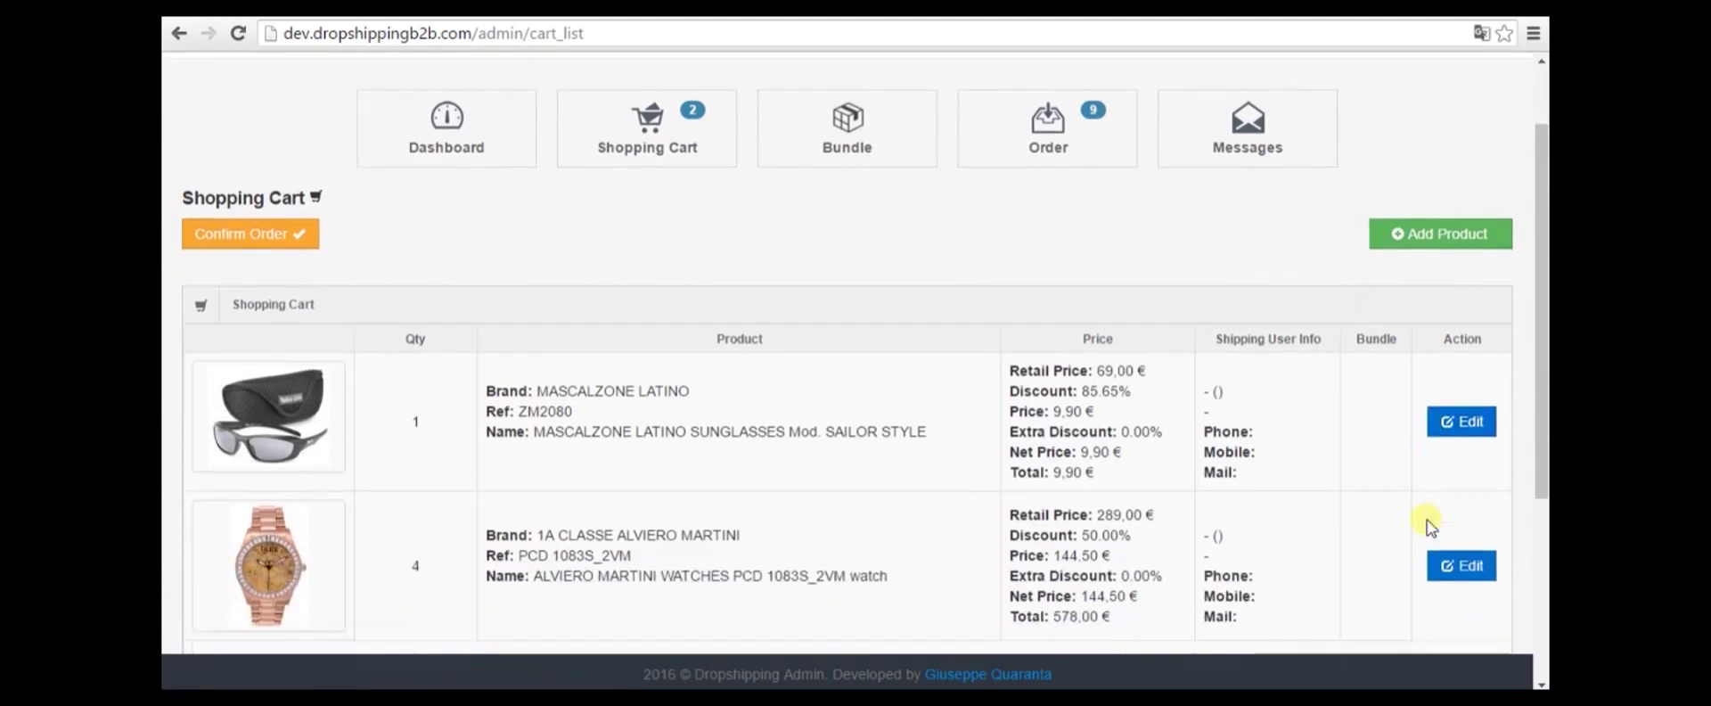
{"action": "scroll", "coordinate": [1430, 526], "scroll_direction": "up", "scroll_amount": 4}
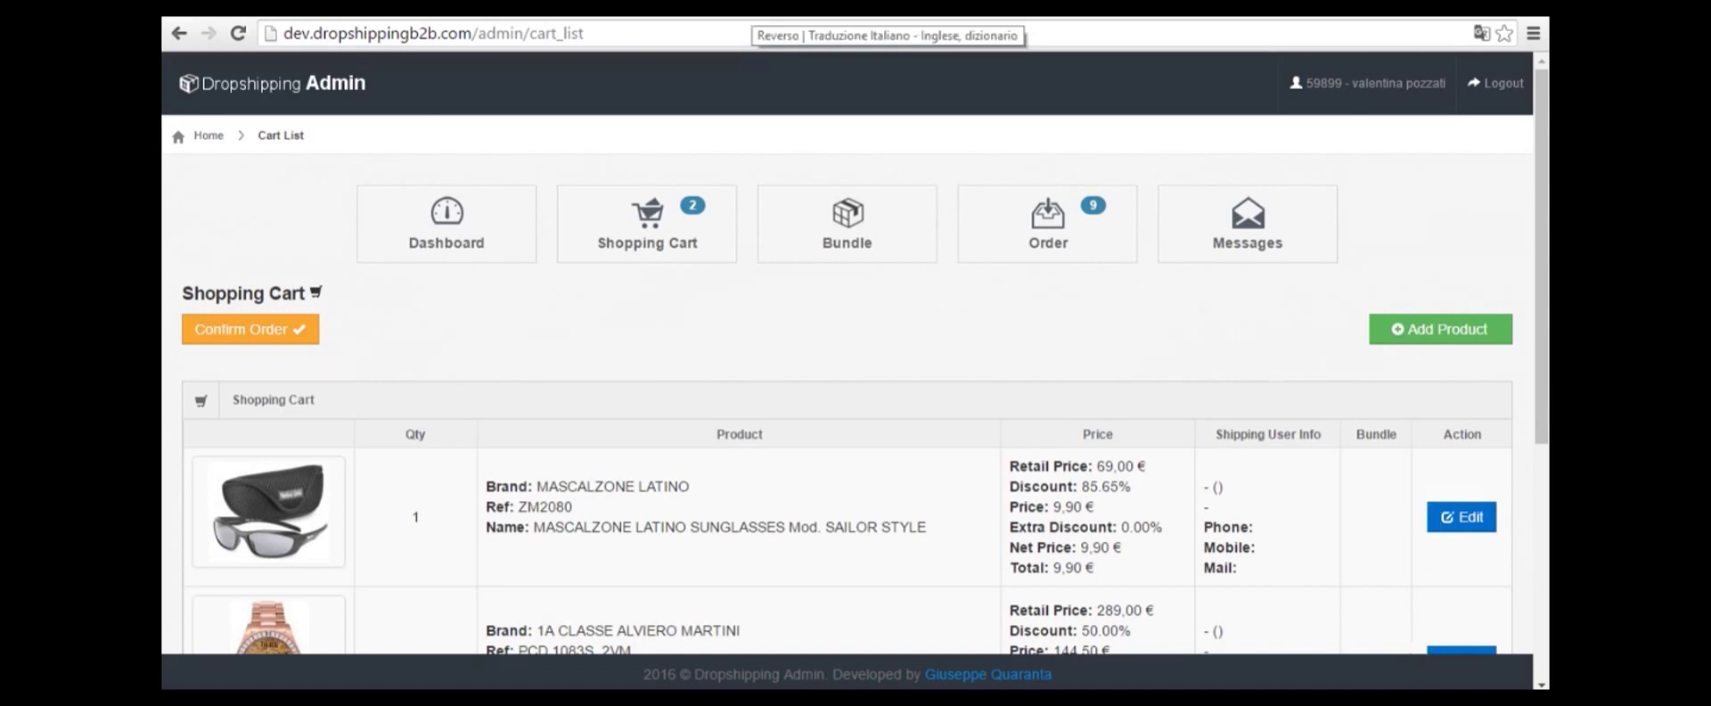
{"action": "left_click", "coordinate": [1424, 332]}
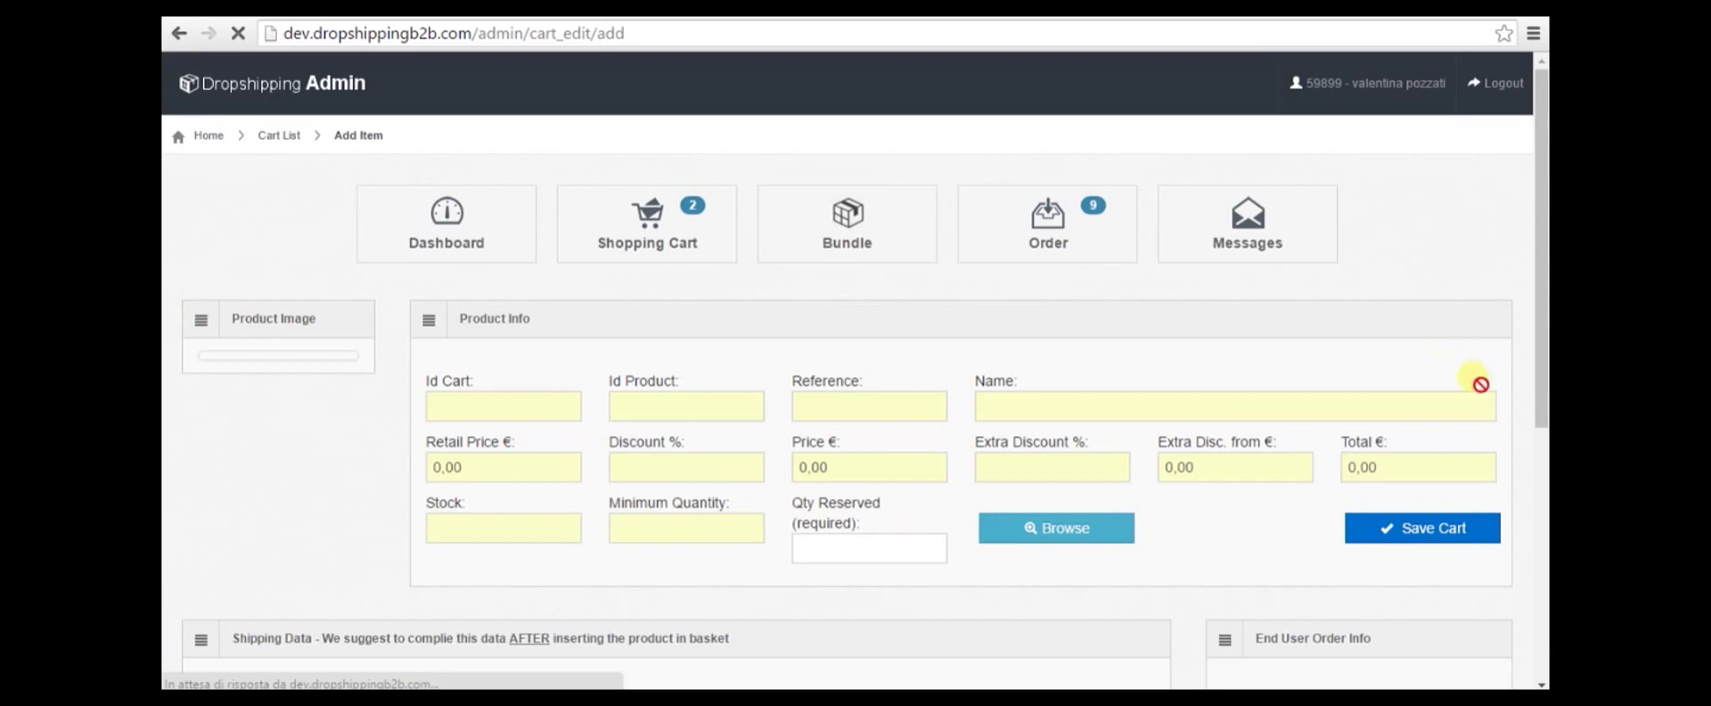
{"action": "left_click", "coordinate": [1077, 532]}
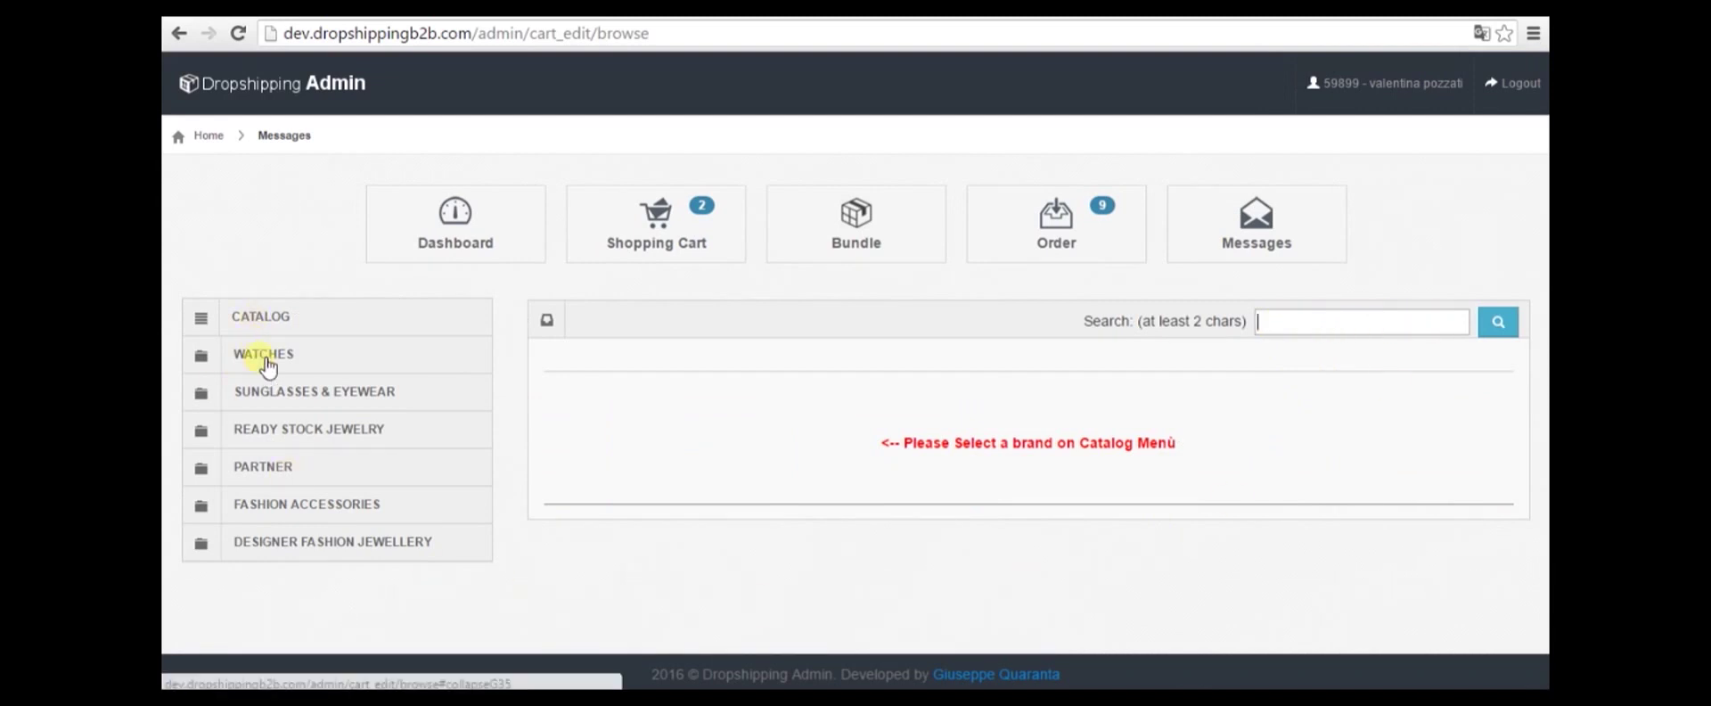
Pick the AR1704 watch from WATCHES > ARMANI EMPORIO in the catalog
{"action": "left_click", "coordinate": [263, 357]}
{"action": "scroll", "coordinate": [269, 508], "scroll_direction": "down", "scroll_amount": 2}
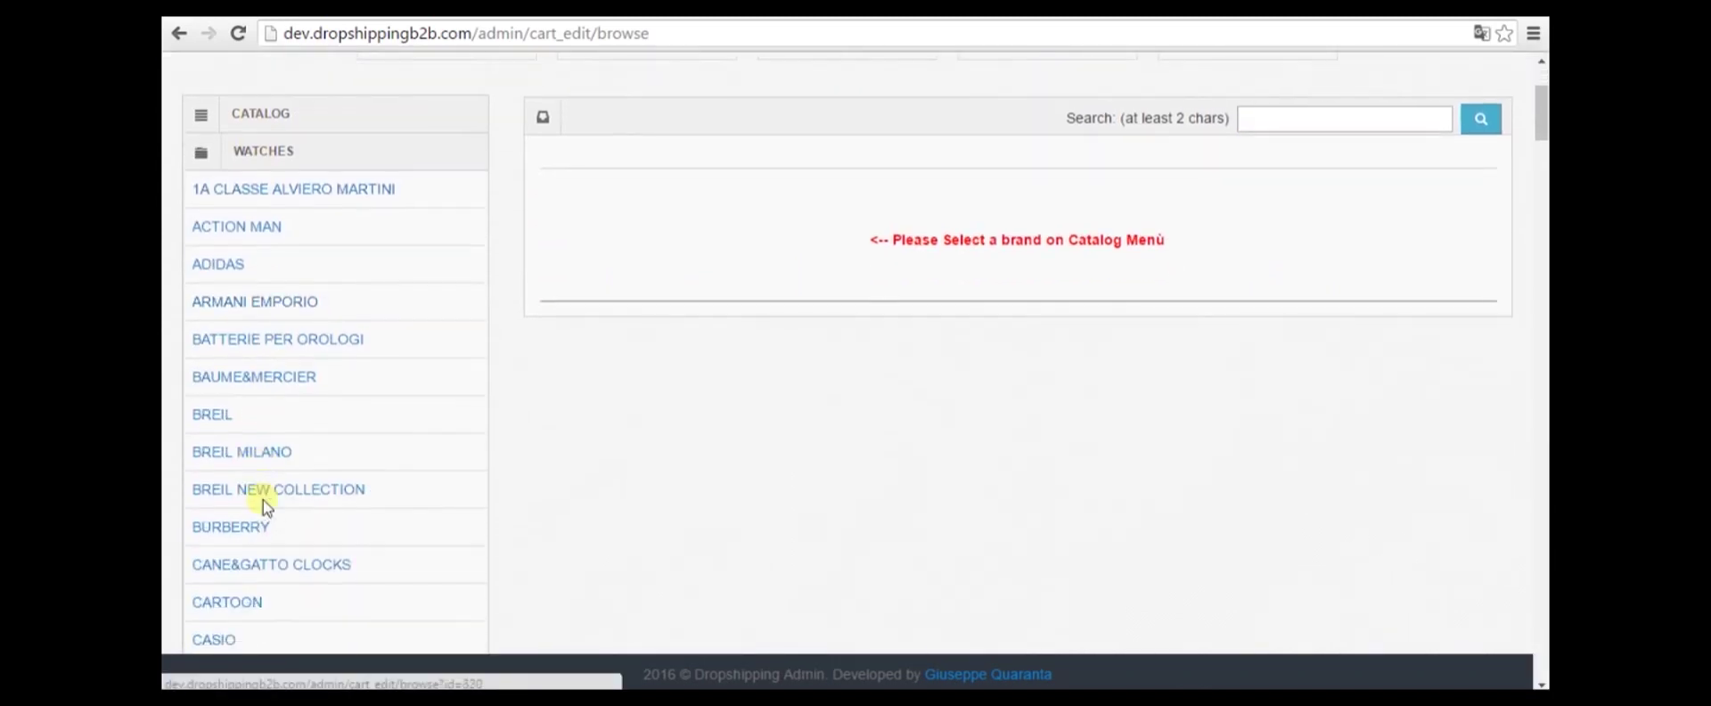
{"action": "left_click", "coordinate": [276, 303]}
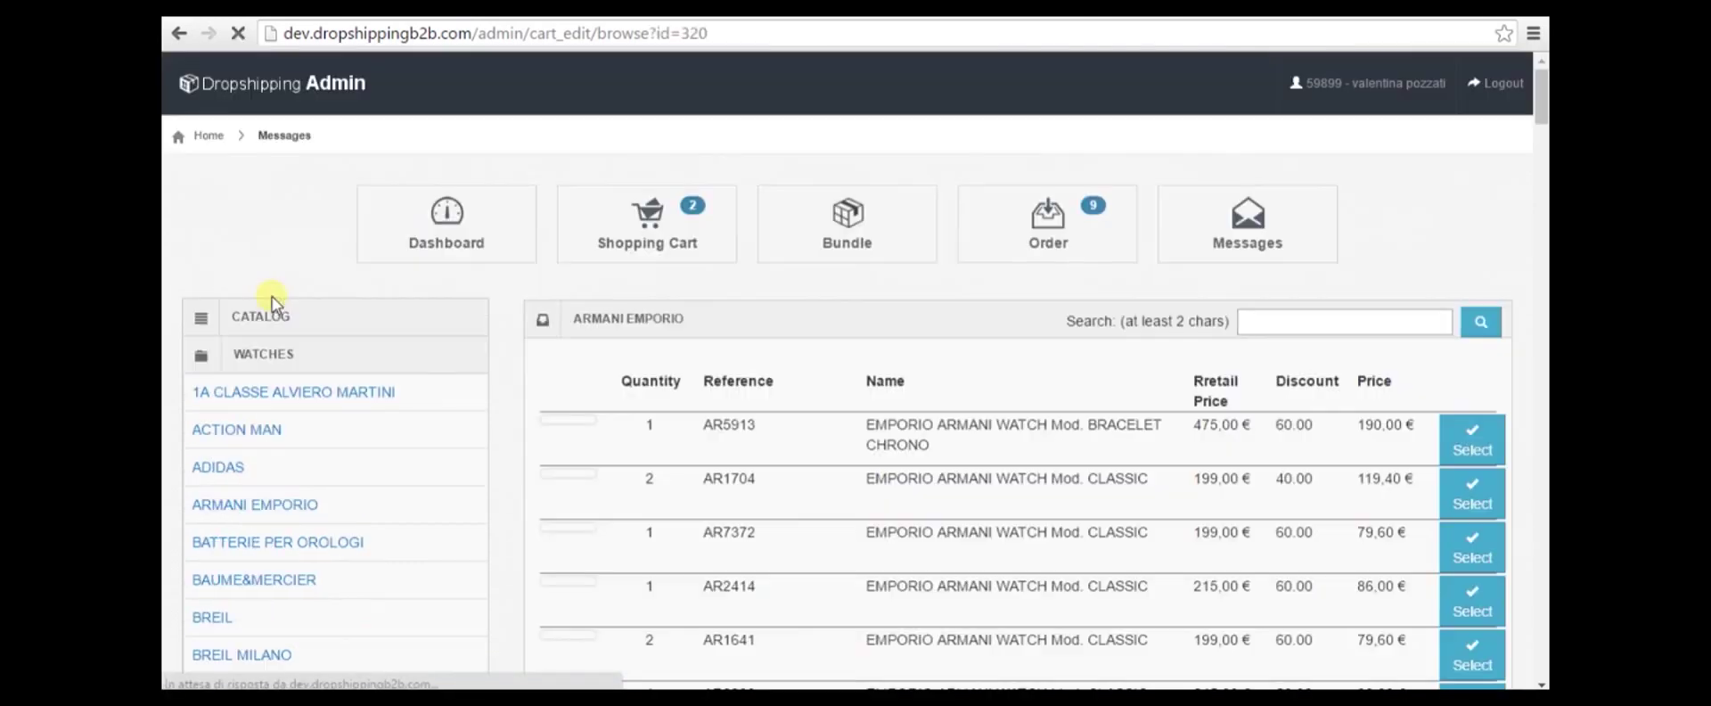
{"action": "scroll", "coordinate": [879, 477], "scroll_direction": "down", "scroll_amount": 2}
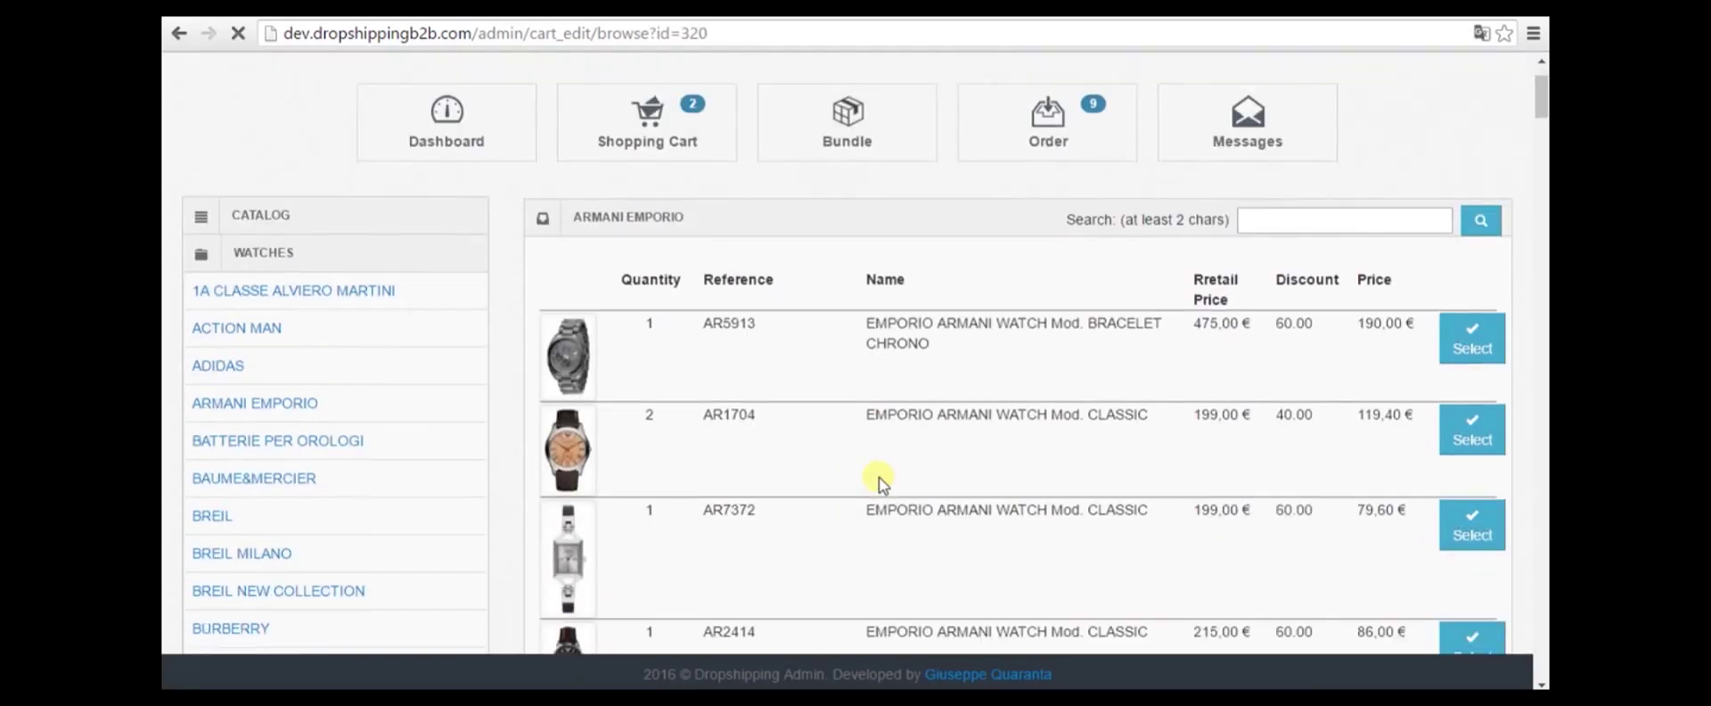
{"action": "scroll", "coordinate": [1200, 317], "scroll_direction": "down", "scroll_amount": 1}
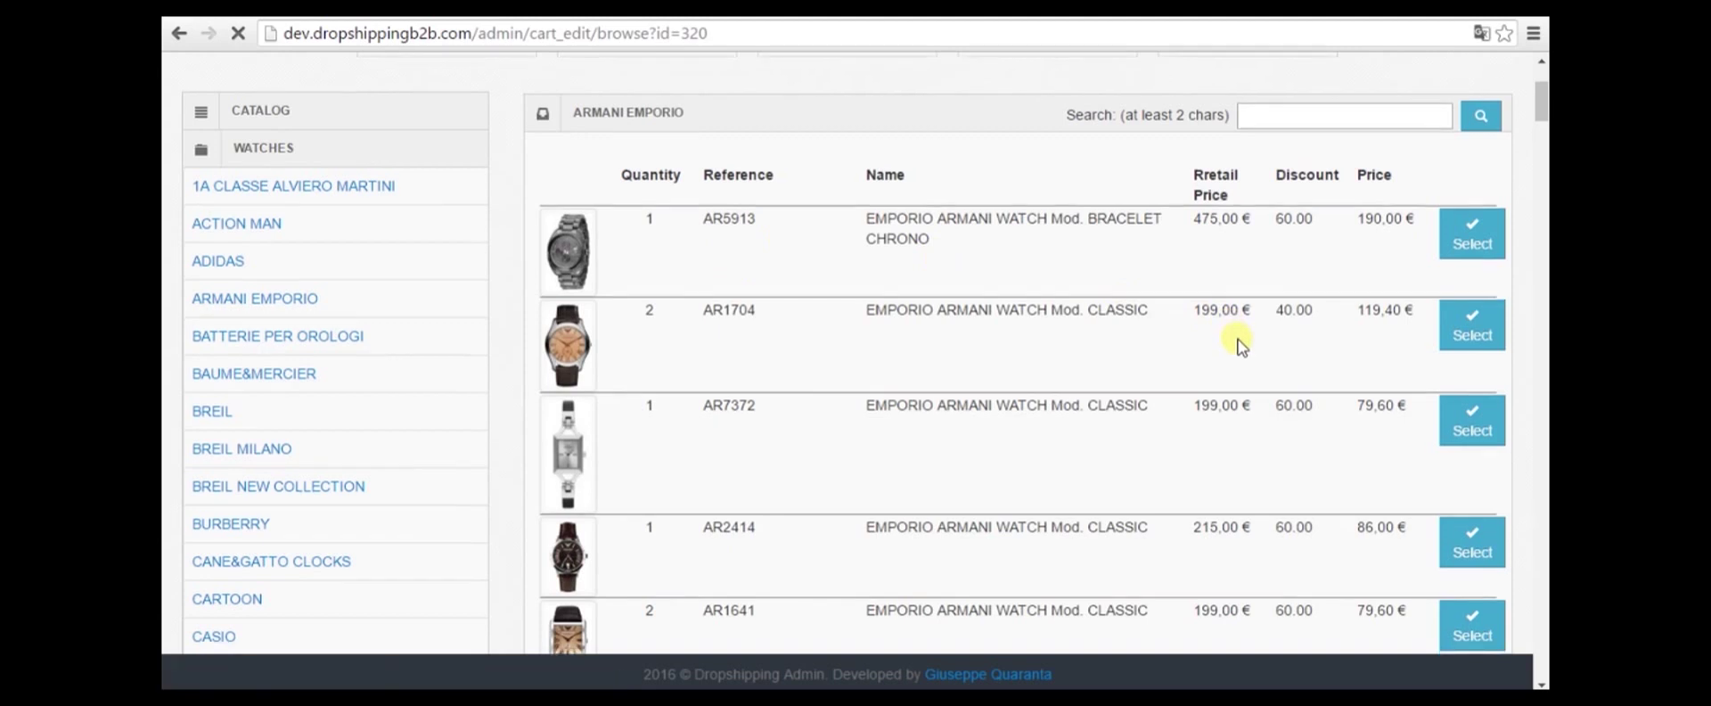
{"action": "left_click", "coordinate": [1471, 228]}
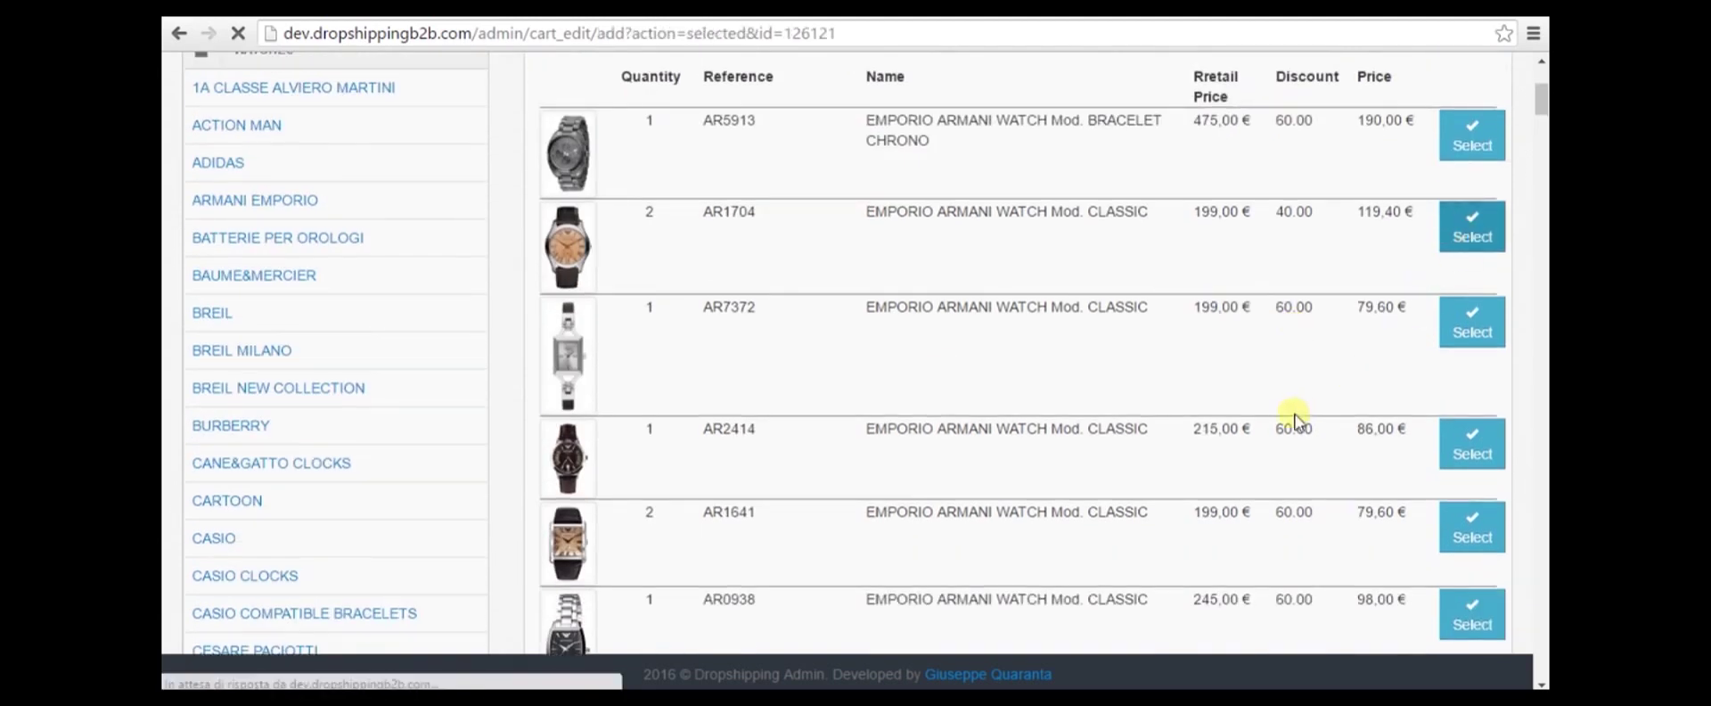
{"action": "scroll", "coordinate": [1245, 448], "scroll_direction": "down", "scroll_amount": 3}
{"action": "scroll", "coordinate": [1245, 449], "scroll_direction": "down", "scroll_amount": 2}
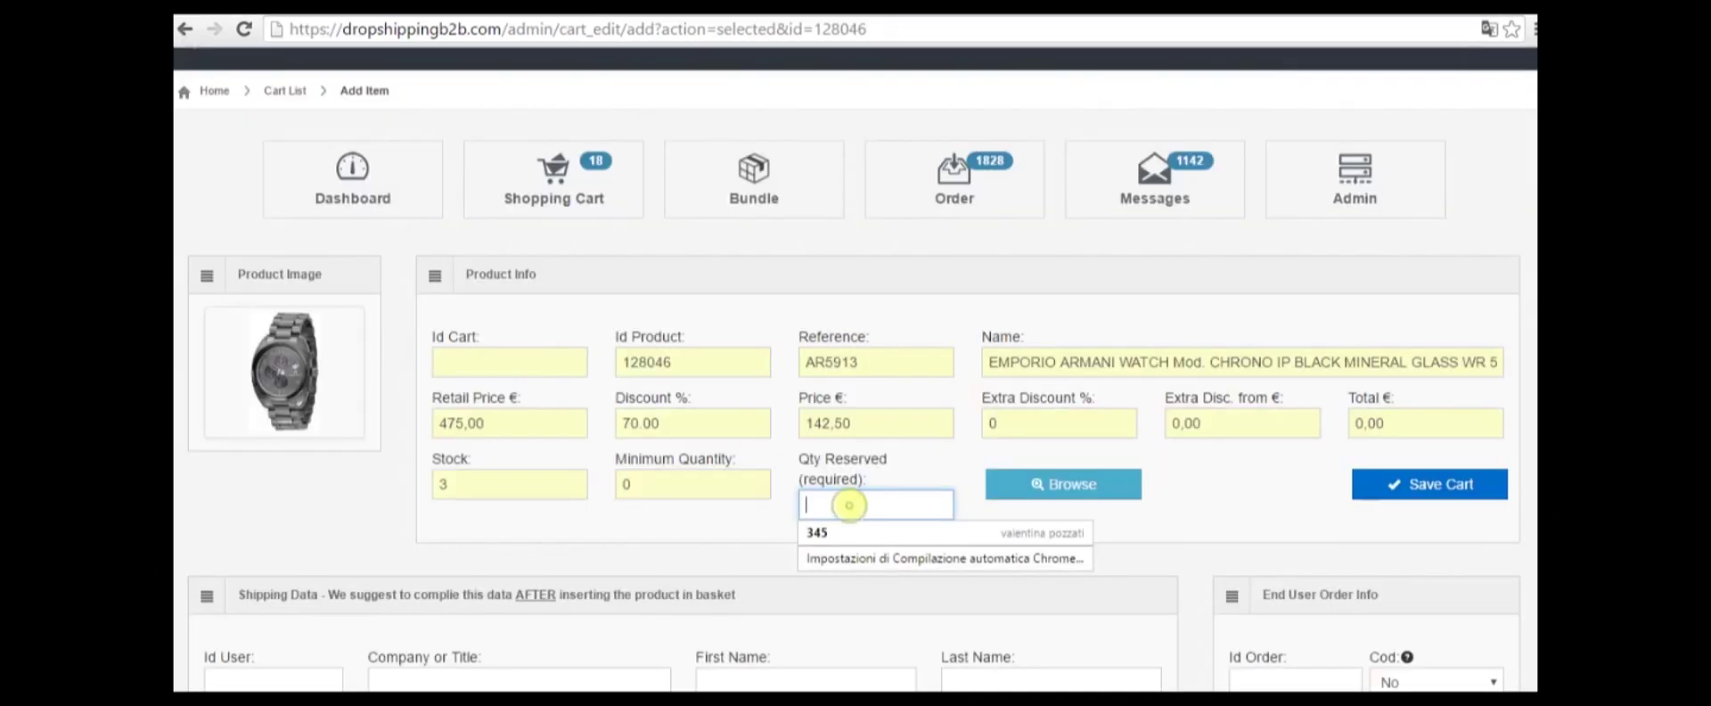
Set quantity 1 and enter the recipient's title, first name and last name
{"action": "type", "text": "1"}
{"action": "left_click", "coordinate": [993, 525]}
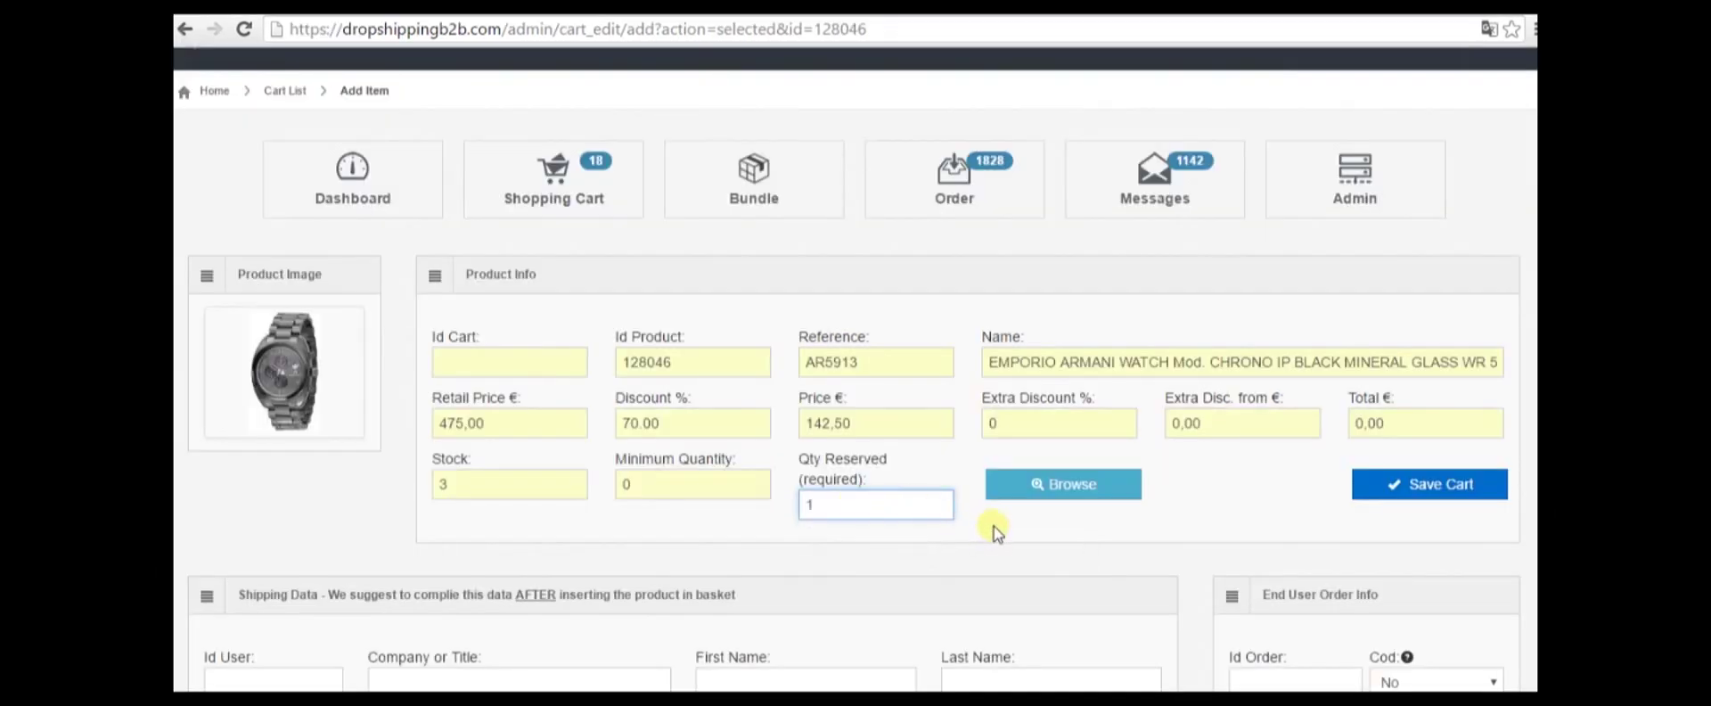
{"action": "scroll", "coordinate": [1036, 504], "scroll_direction": "down", "scroll_amount": 3}
{"action": "scroll", "coordinate": [1035, 504], "scroll_direction": "down", "scroll_amount": 1}
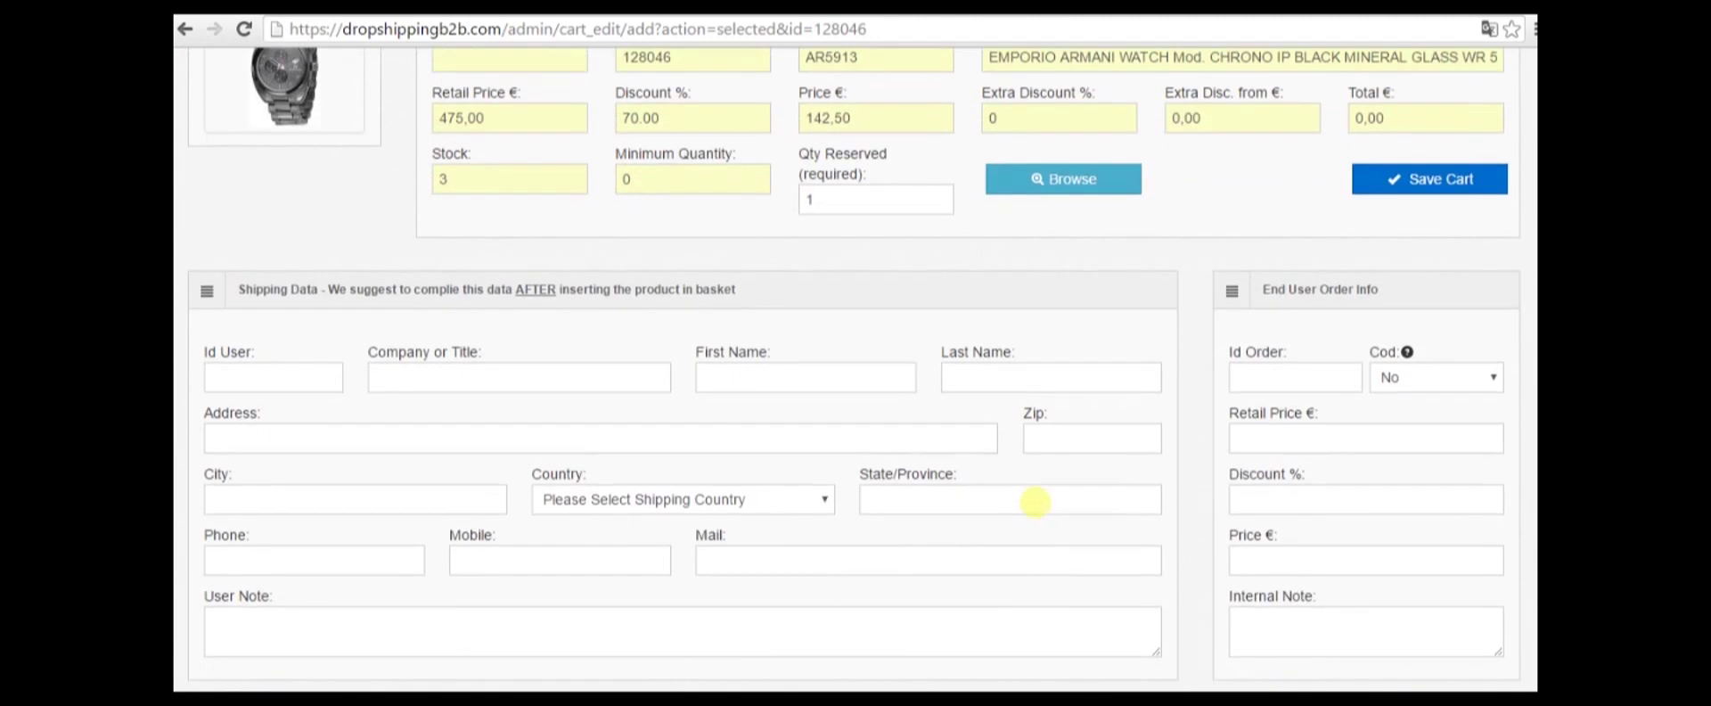
{"action": "left_click", "coordinate": [432, 377]}
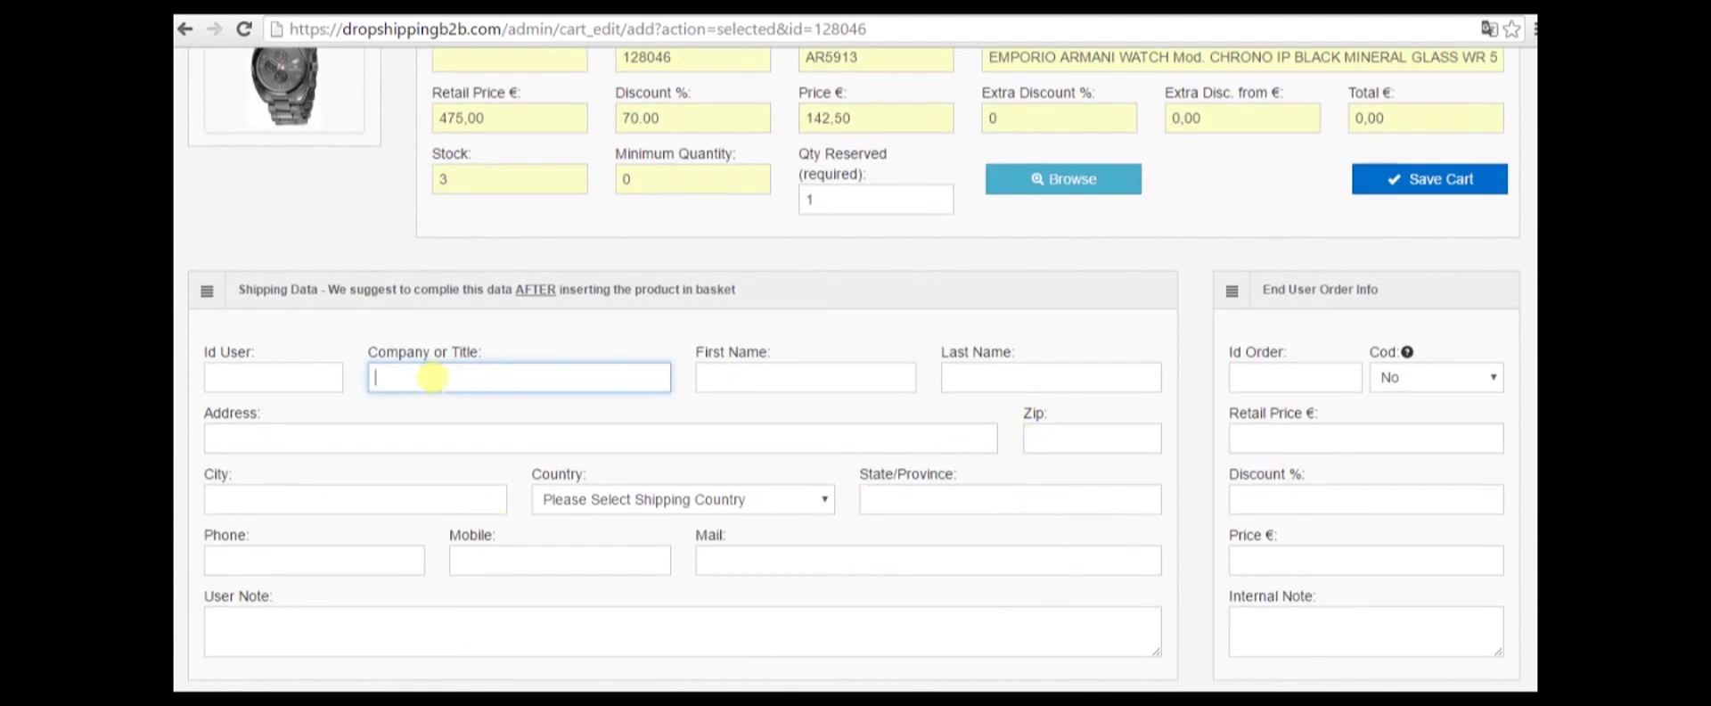
{"action": "type", "text": "e-shop"}
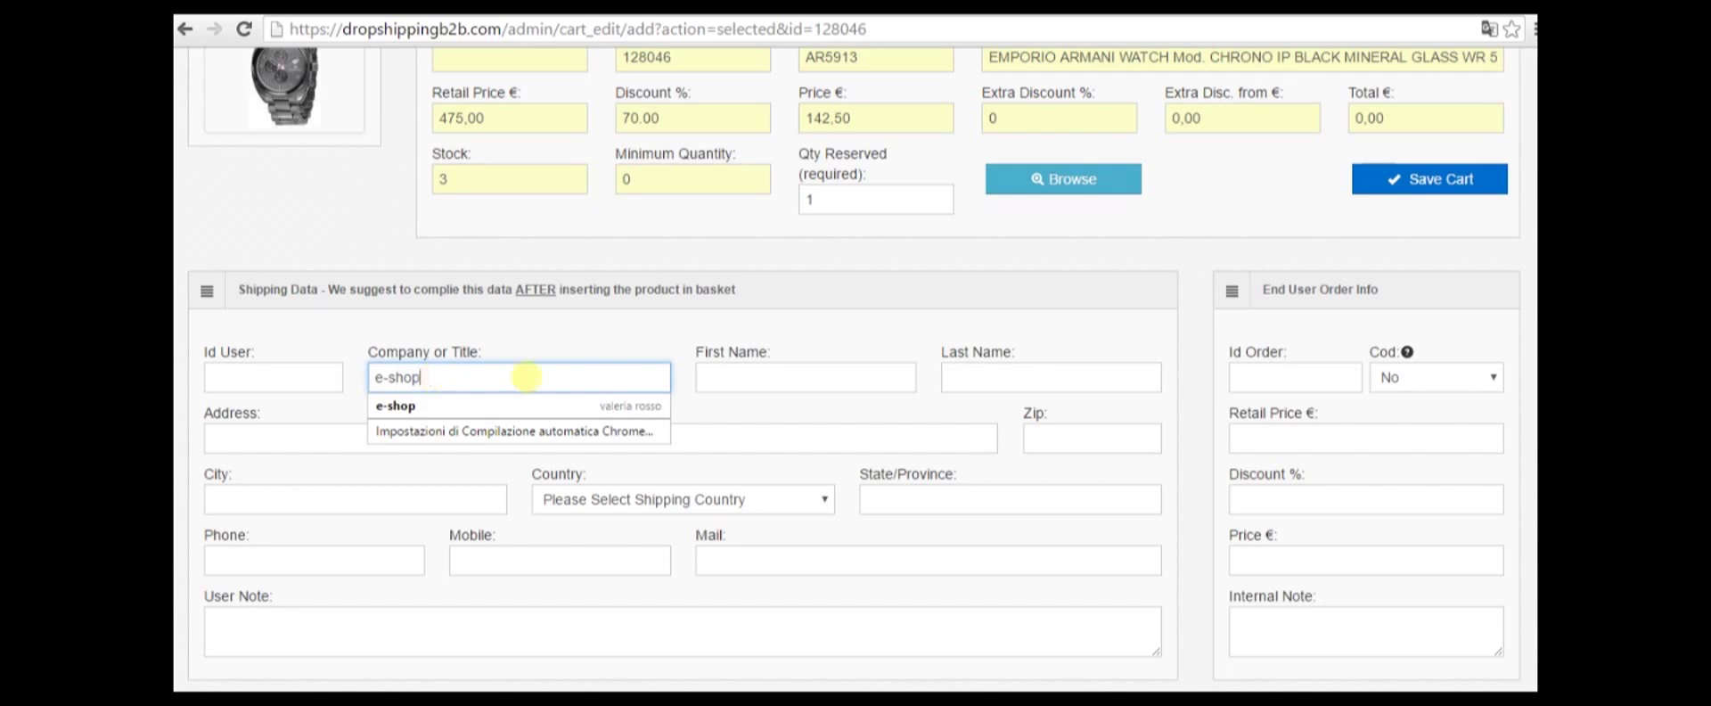
{"action": "left_click", "coordinate": [724, 372]}
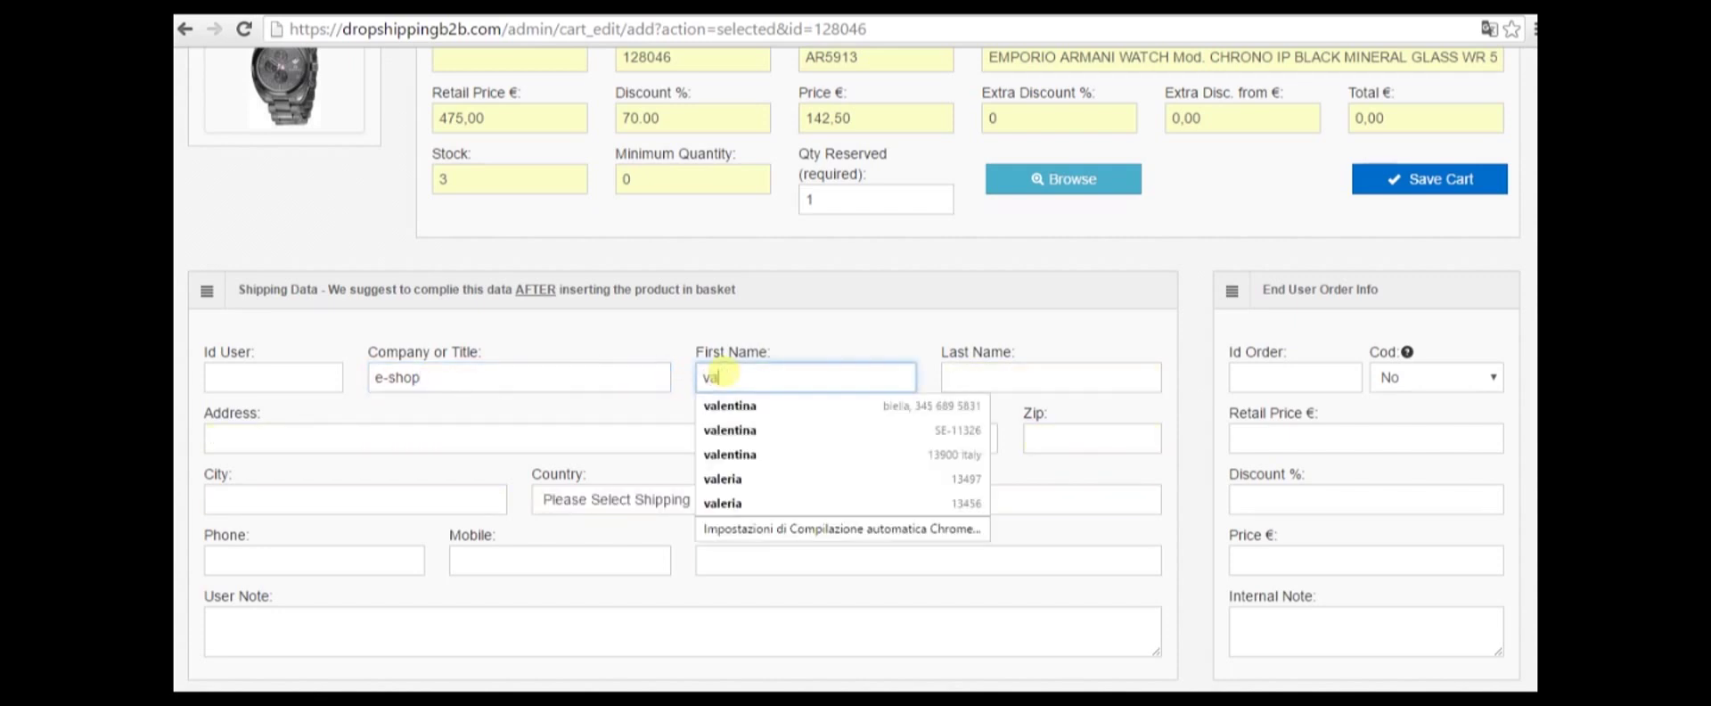
{"action": "left_click", "coordinate": [988, 368]}
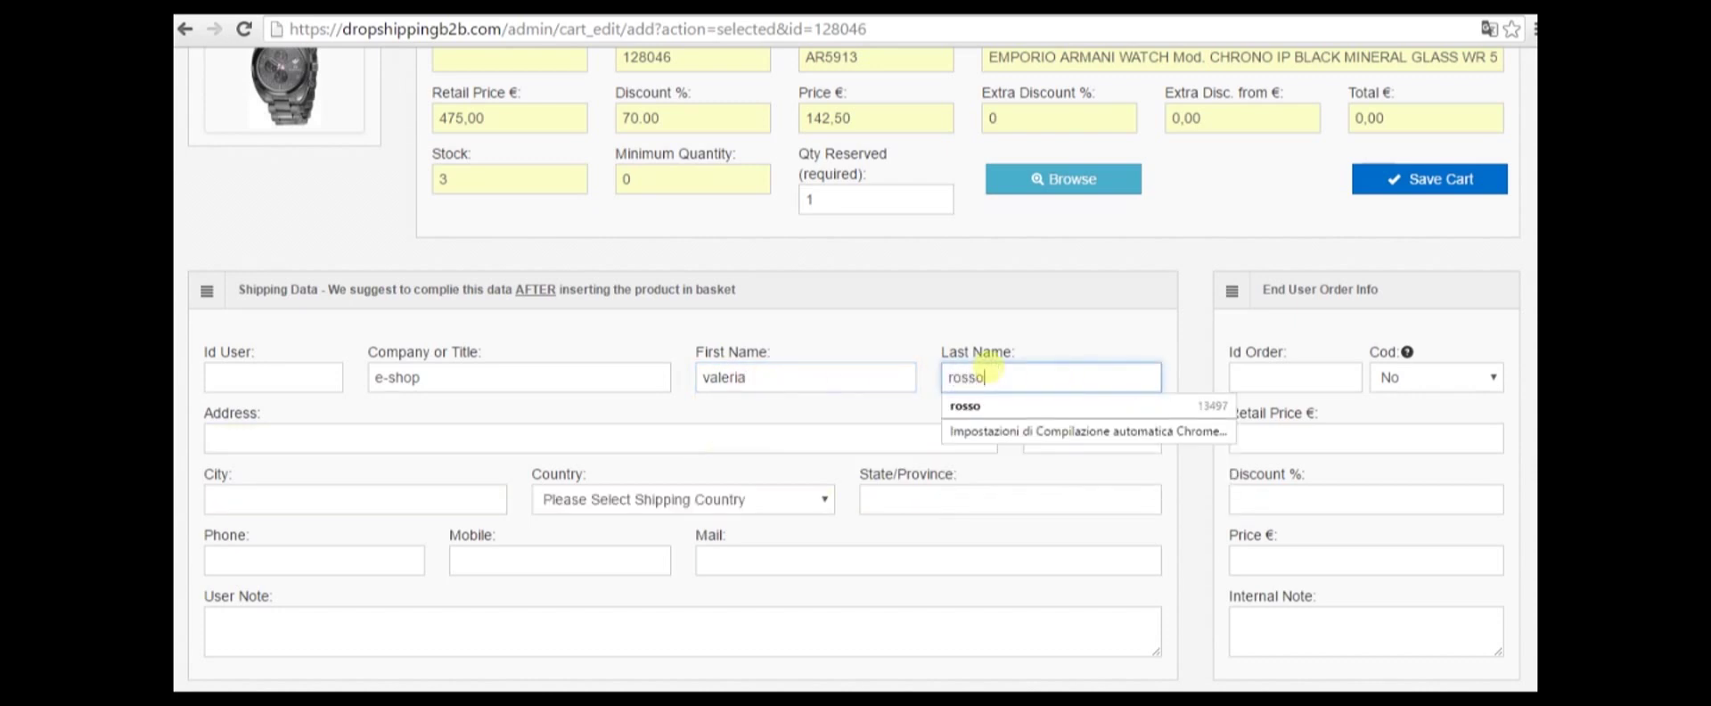
Enter the recipient's street, zip code and city, with Italy as country and Italia as state
{"action": "left_click", "coordinate": [250, 440]}
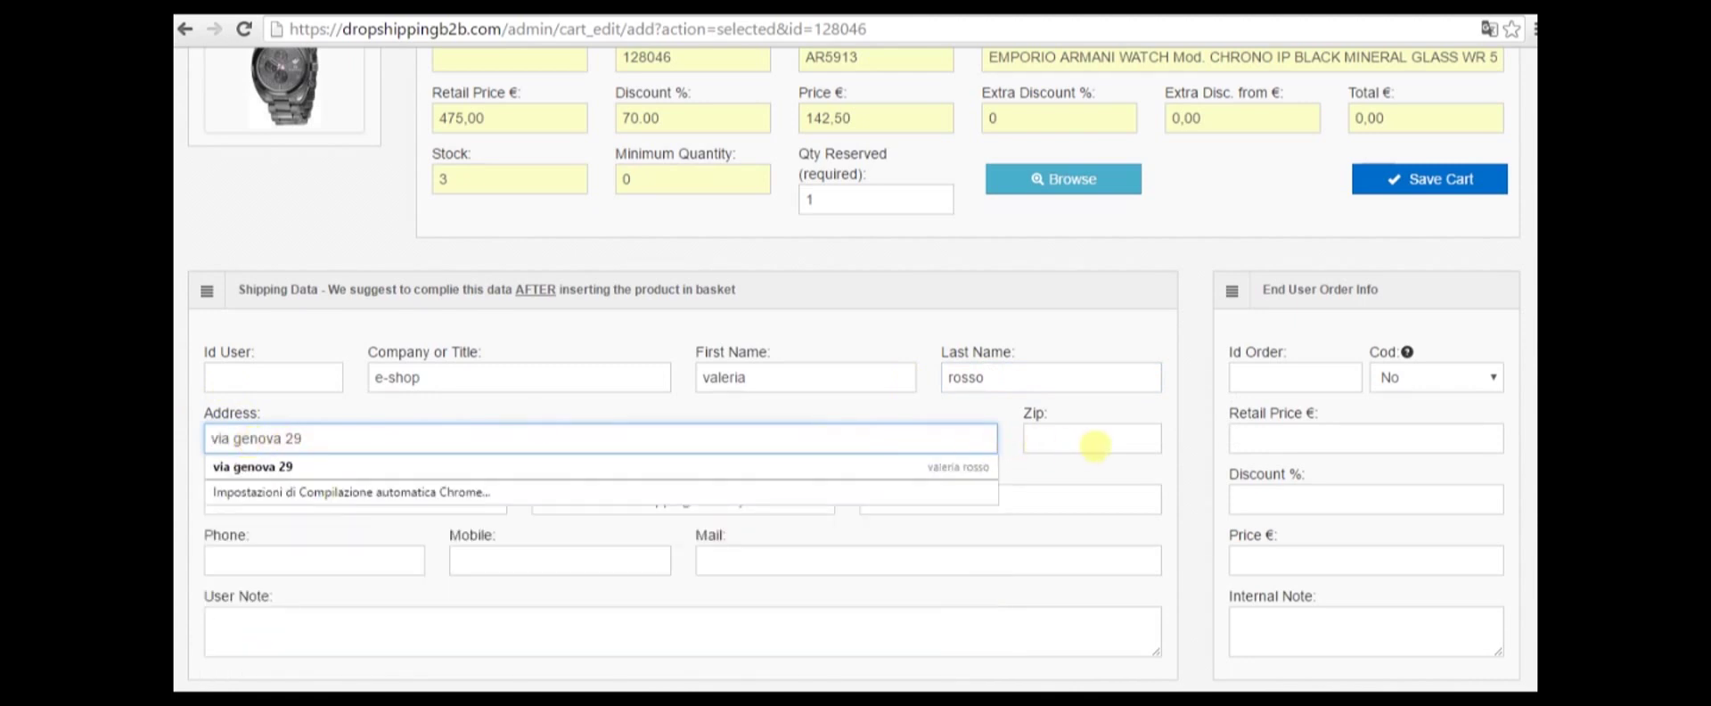
{"action": "left_click", "coordinate": [1090, 435]}
{"action": "type", "text": "13456"}
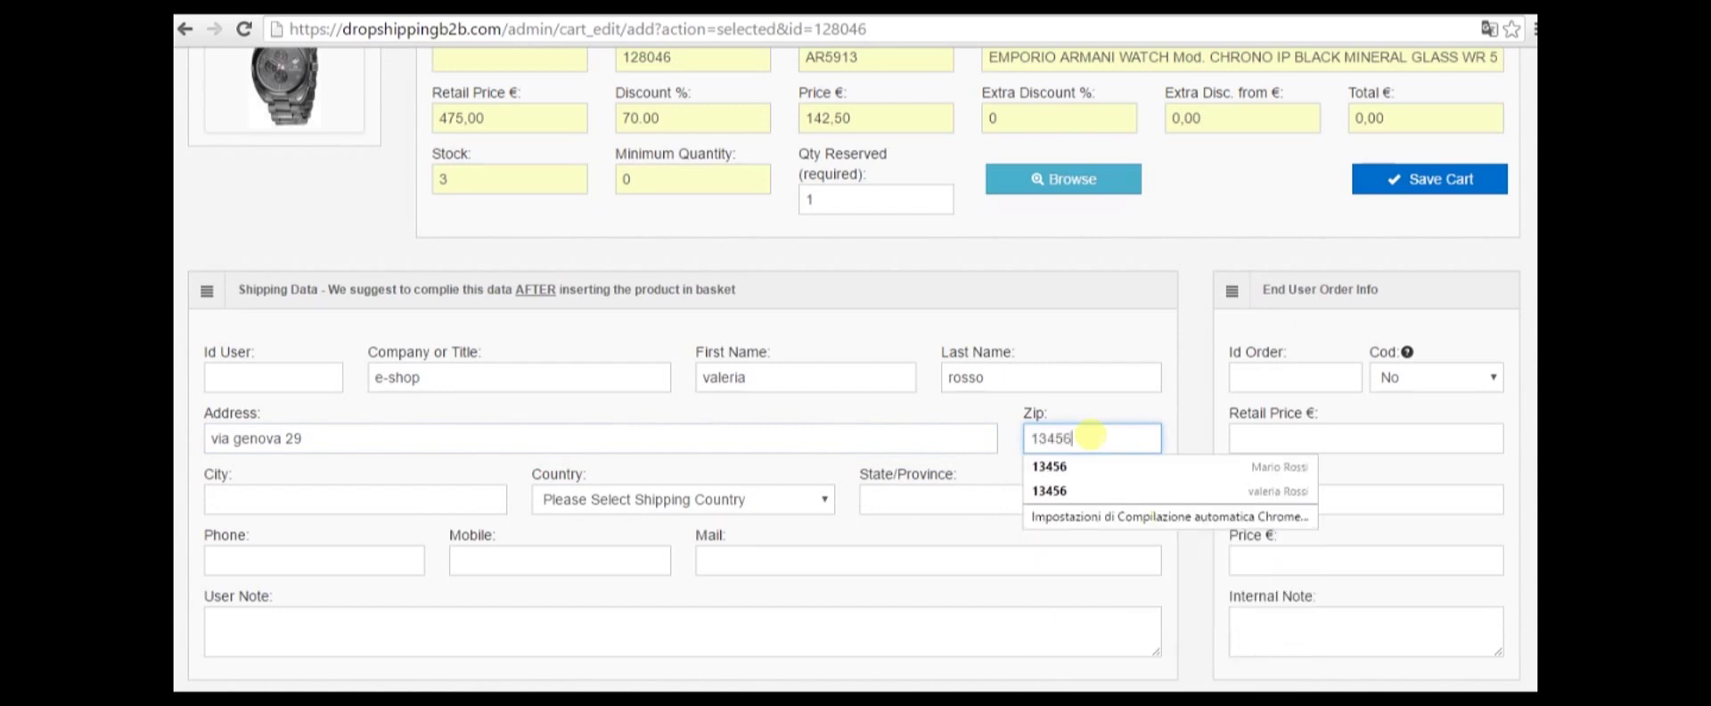
{"action": "left_click", "coordinate": [241, 499]}
{"action": "type", "text": "milano"}
{"action": "left_click", "coordinate": [659, 499]}
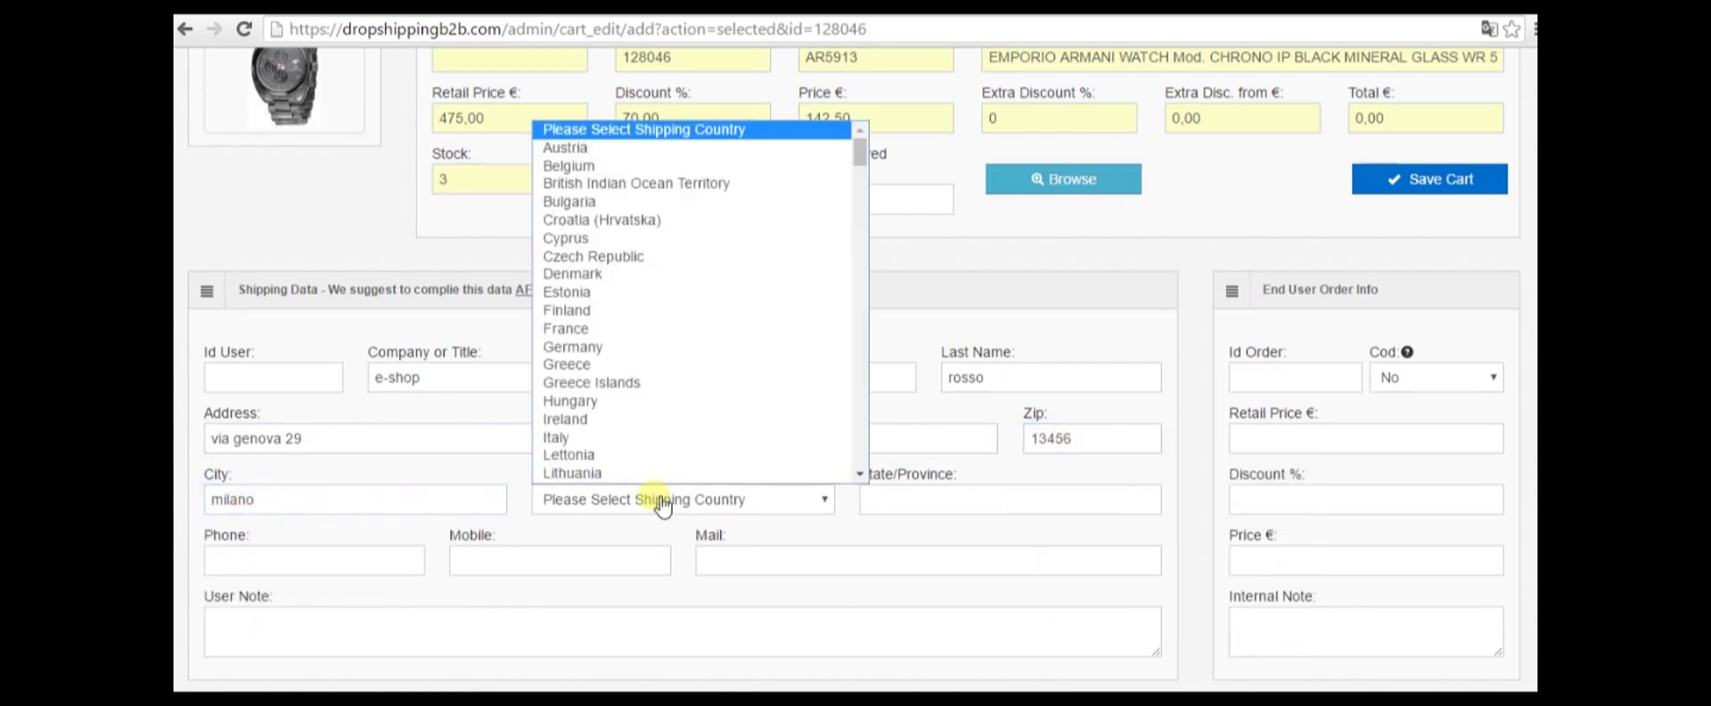
{"action": "key", "text": "i"}
{"action": "key", "text": "t"}
{"action": "key", "text": "Return"}
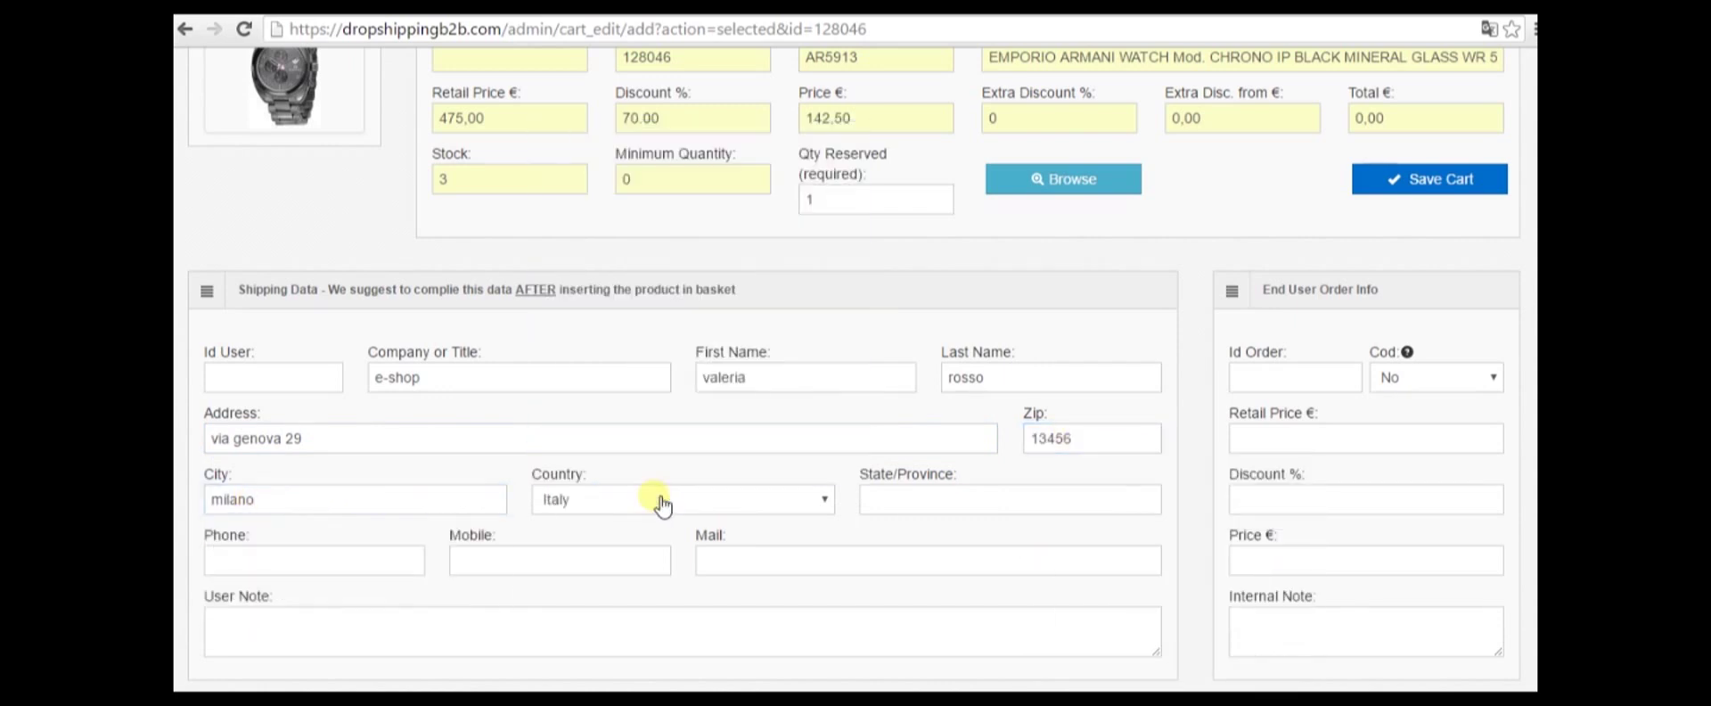
{"action": "left_click", "coordinate": [979, 499]}
{"action": "type", "text": "italia"}
{"action": "left_click", "coordinate": [948, 526]}
Write a user note, then erase it and move to the internal note field
{"action": "left_click", "coordinate": [227, 628]}
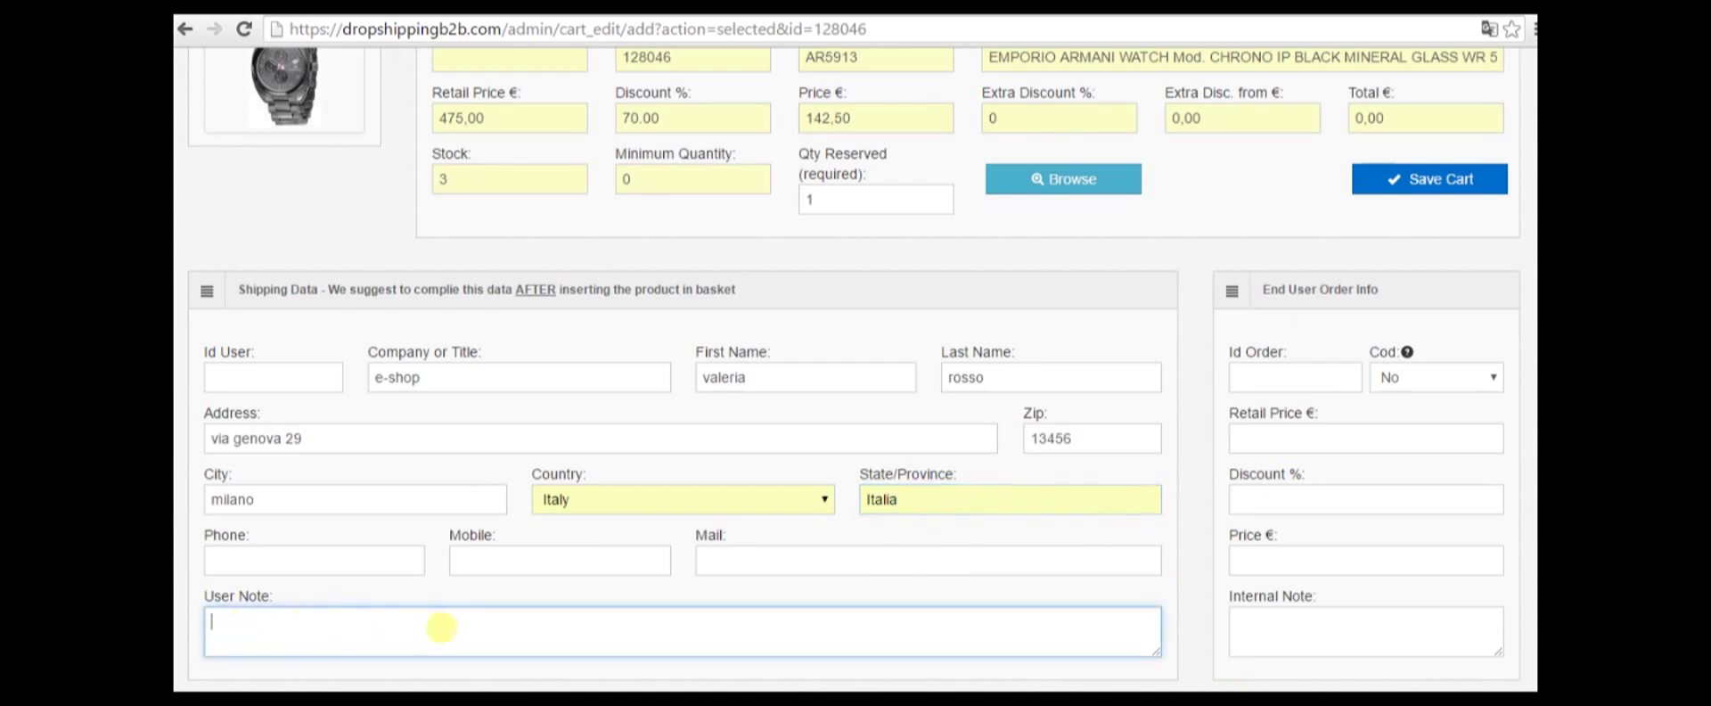
{"action": "left_click_drag", "start_coordinate": [205, 597], "coordinate": [313, 623]}
{"action": "left_click", "coordinate": [303, 637]}
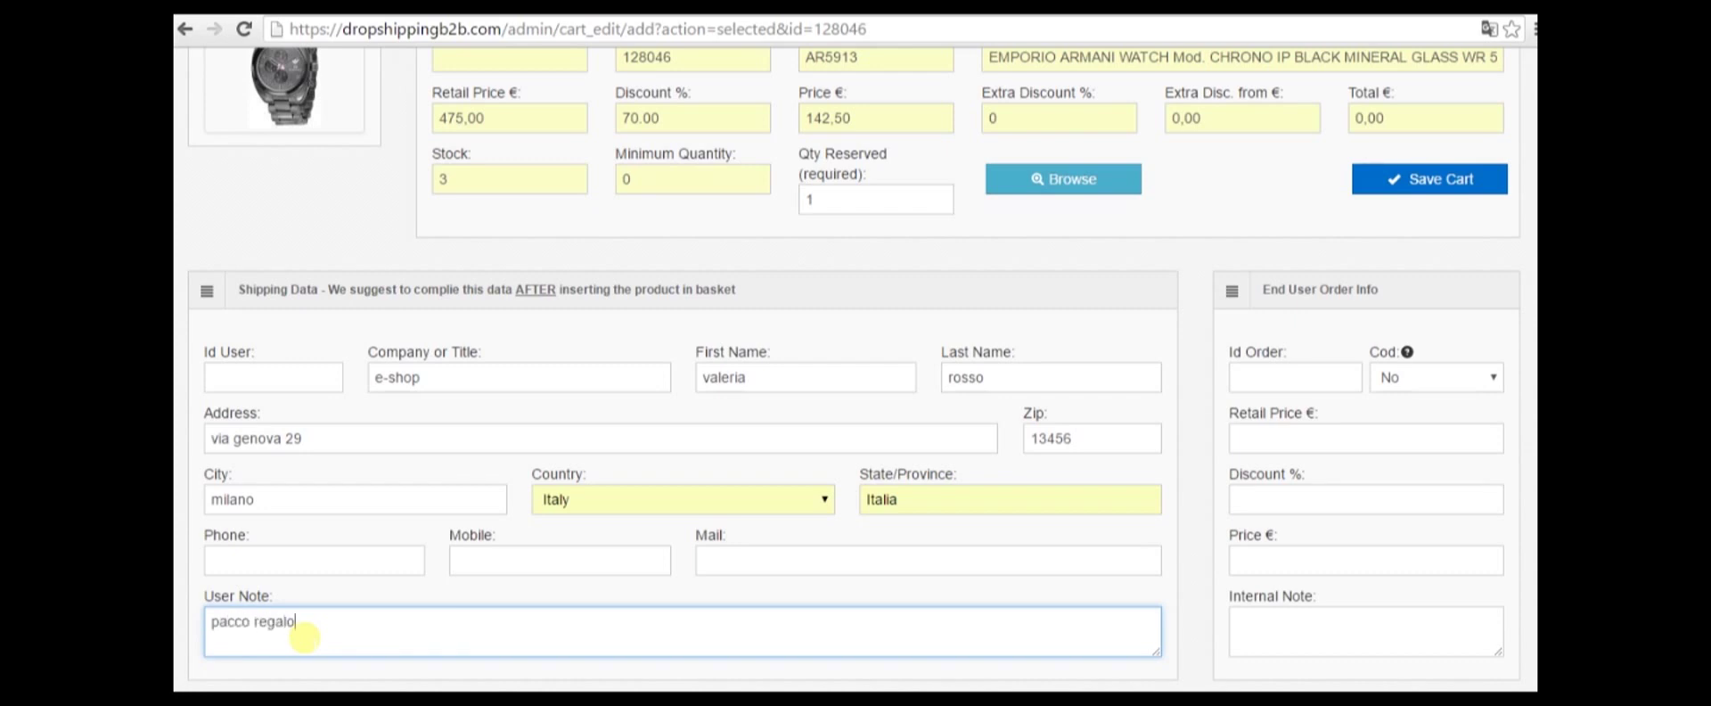
{"action": "key", "text": "BackSpace"}
{"action": "key", "text": "BackSpace"}
{"action": "key", "text": "BackSpace"}
{"action": "key", "text": "BackSpace"}
{"action": "key", "text": "BackSpace"}
{"action": "key", "text": "BackSpace"}
{"action": "key", "text": "BackSpace"}
{"action": "key", "text": "BackSpace"}
{"action": "key", "text": "BackSpace"}
{"action": "key", "text": "BackSpace"}
{"action": "key", "text": "BackSpace"}
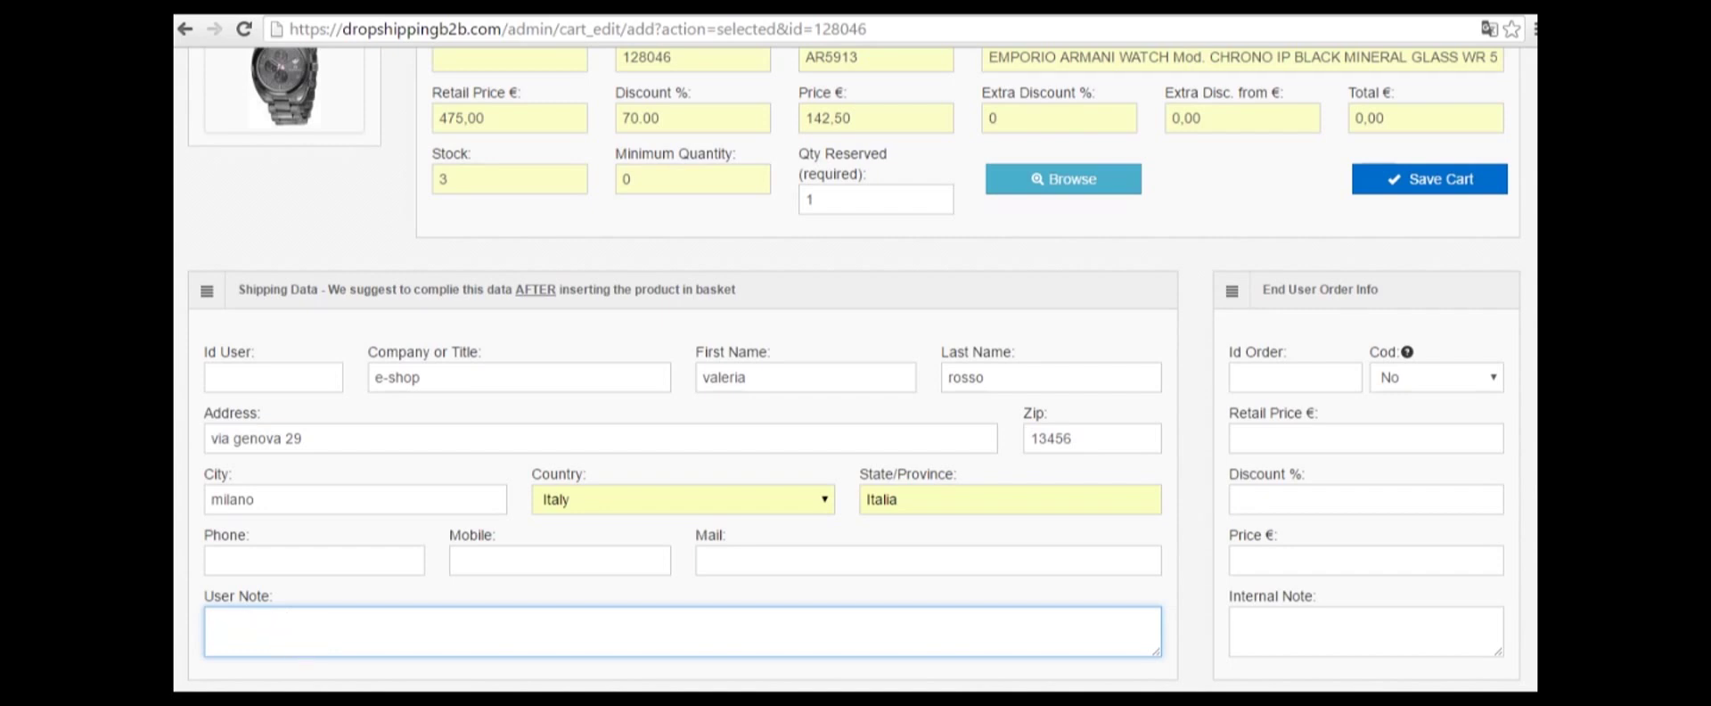
{"action": "left_click", "coordinate": [1299, 624]}
{"action": "left_click", "coordinate": [1228, 602]}
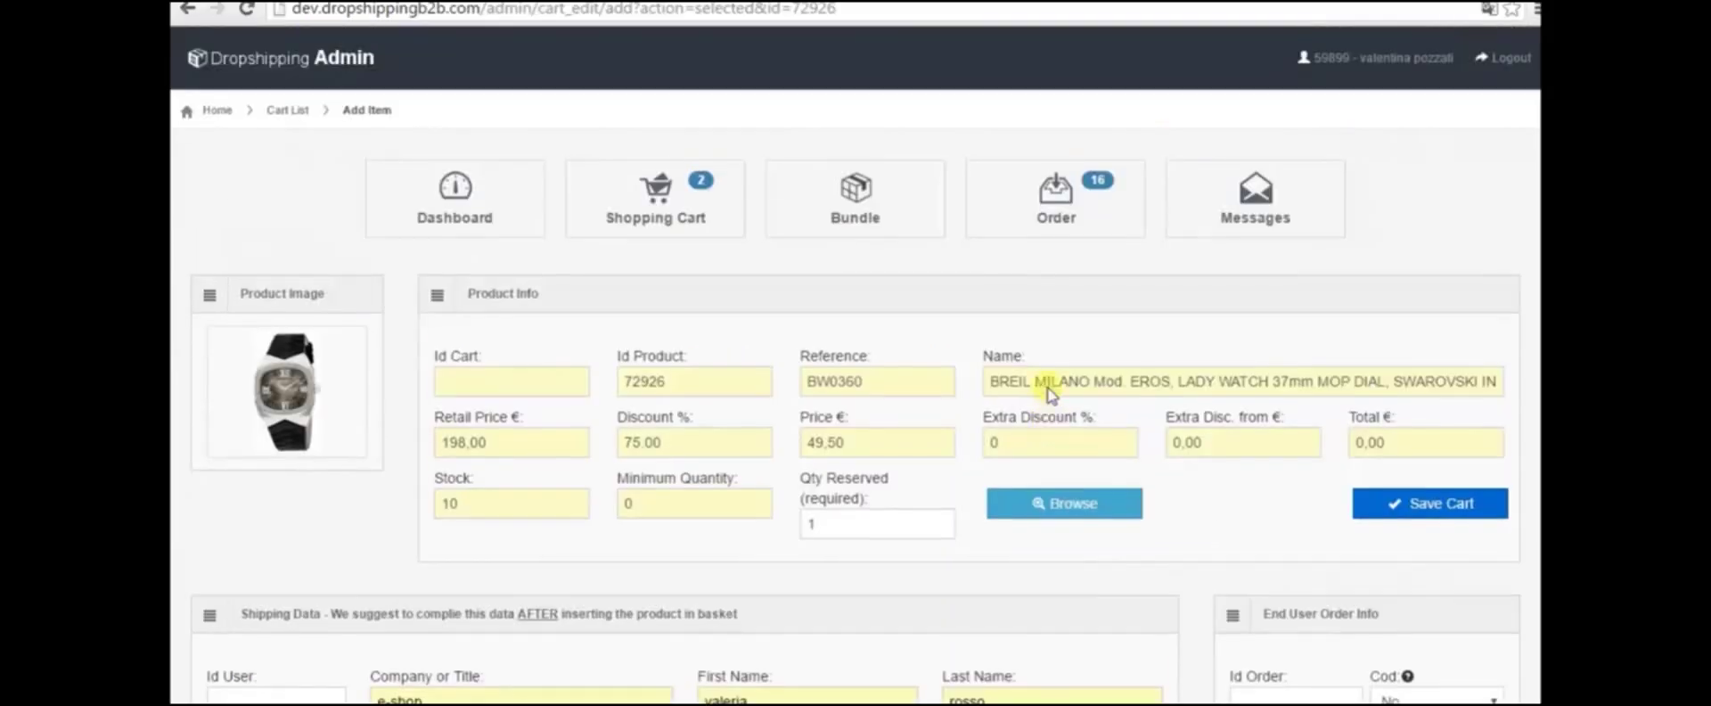
Confirm the two-watch cart totalling 2.045,40 € as an order to reach Checkout
{"action": "left_click", "coordinate": [648, 208]}
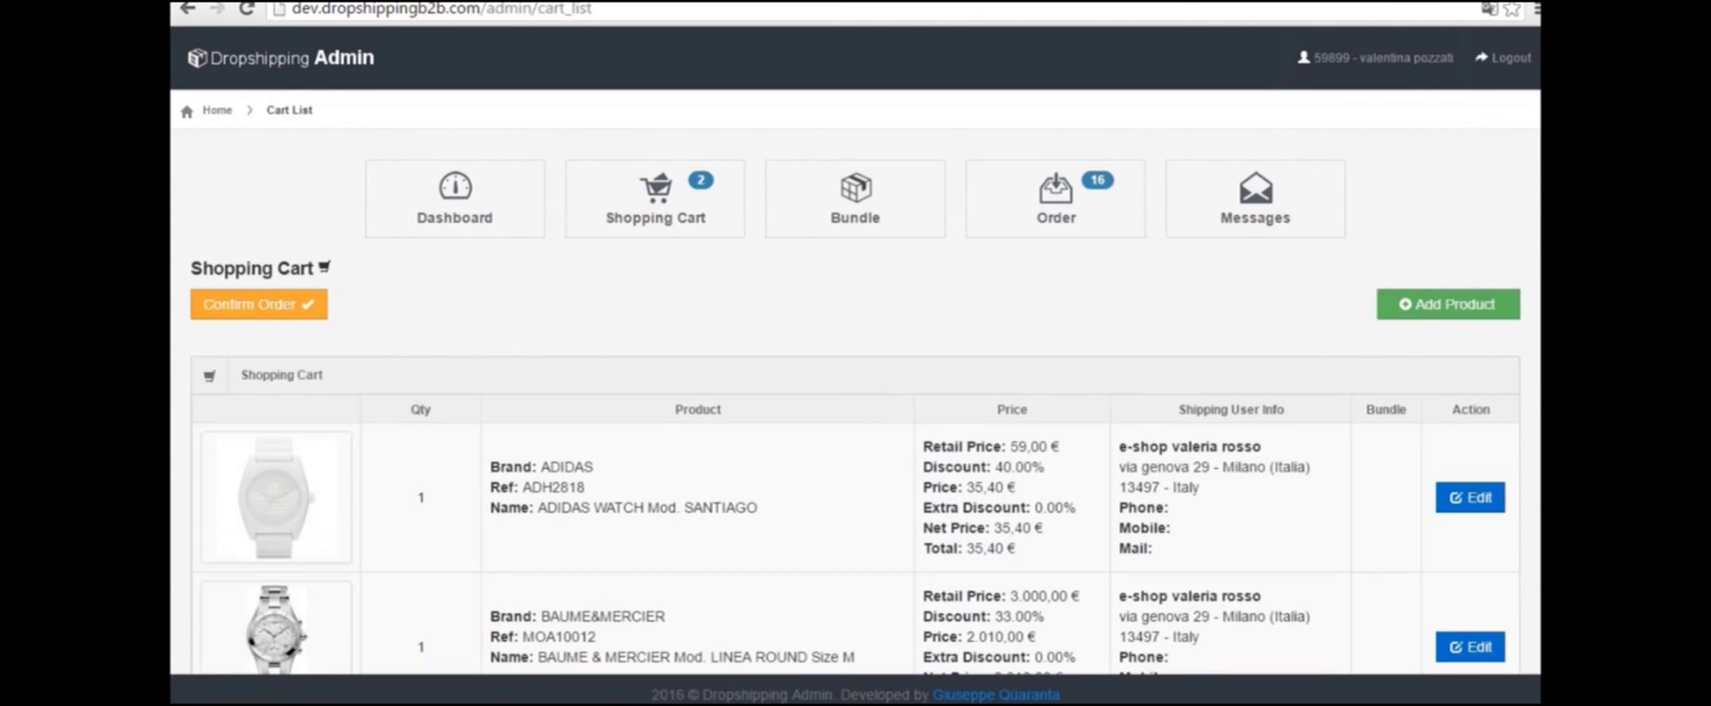
{"action": "scroll", "coordinate": [834, 294], "scroll_direction": "down", "scroll_amount": 4}
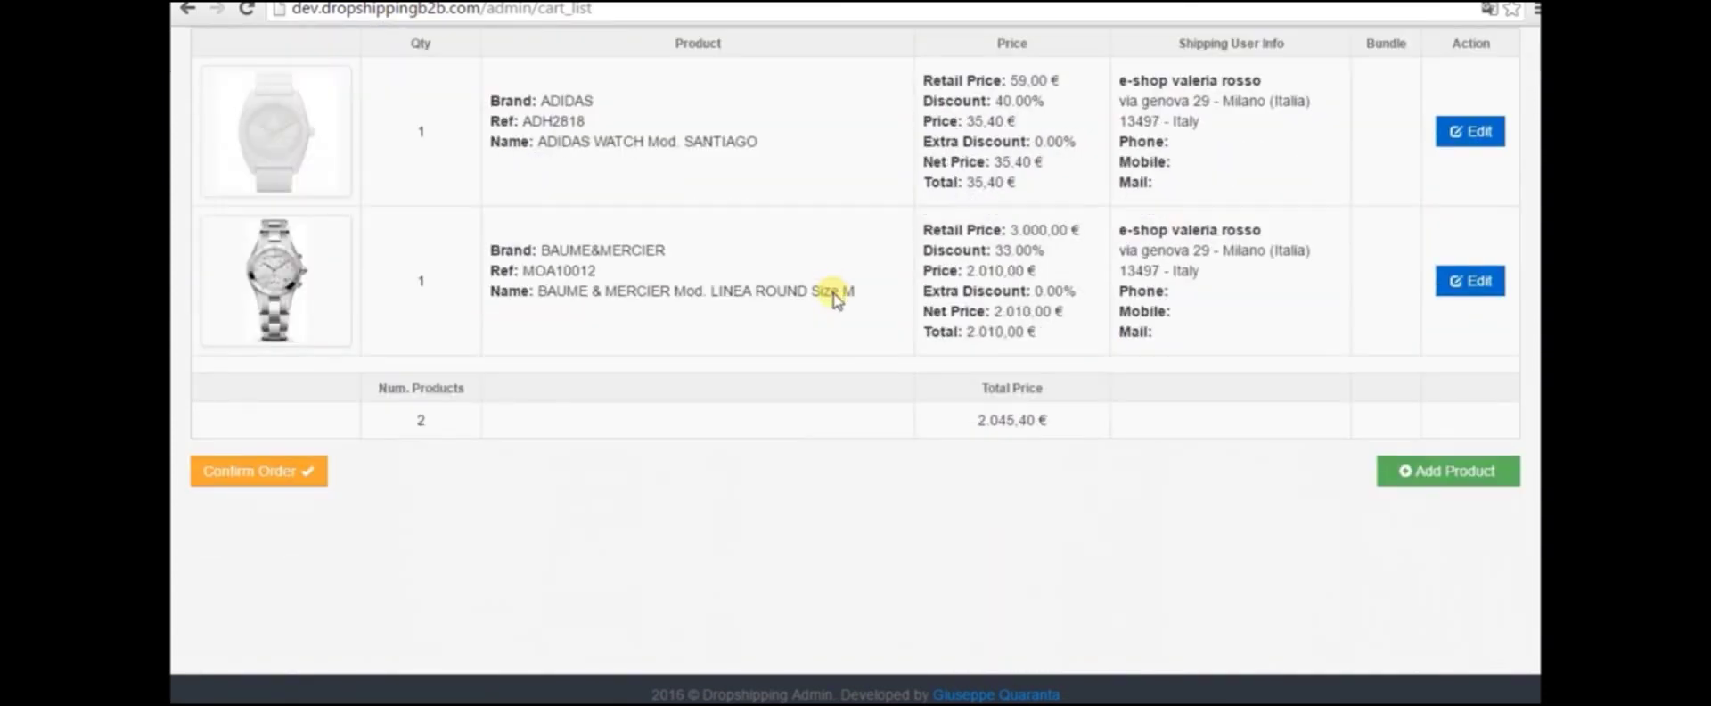
{"action": "left_click", "coordinate": [270, 479]}
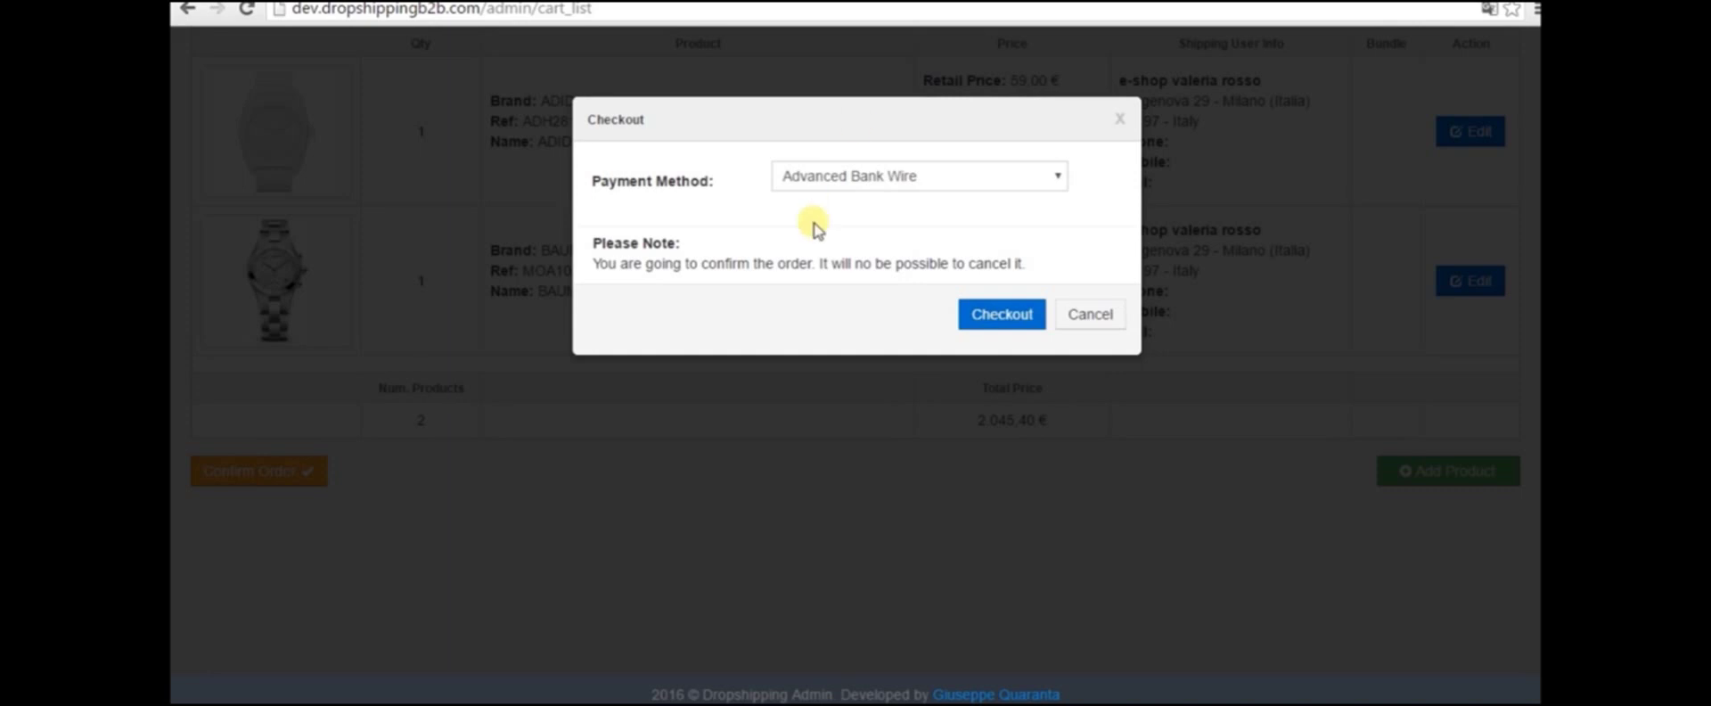
Place the order with Advanced Bank Wire kept as the payment method
{"action": "left_click", "coordinate": [1055, 182]}
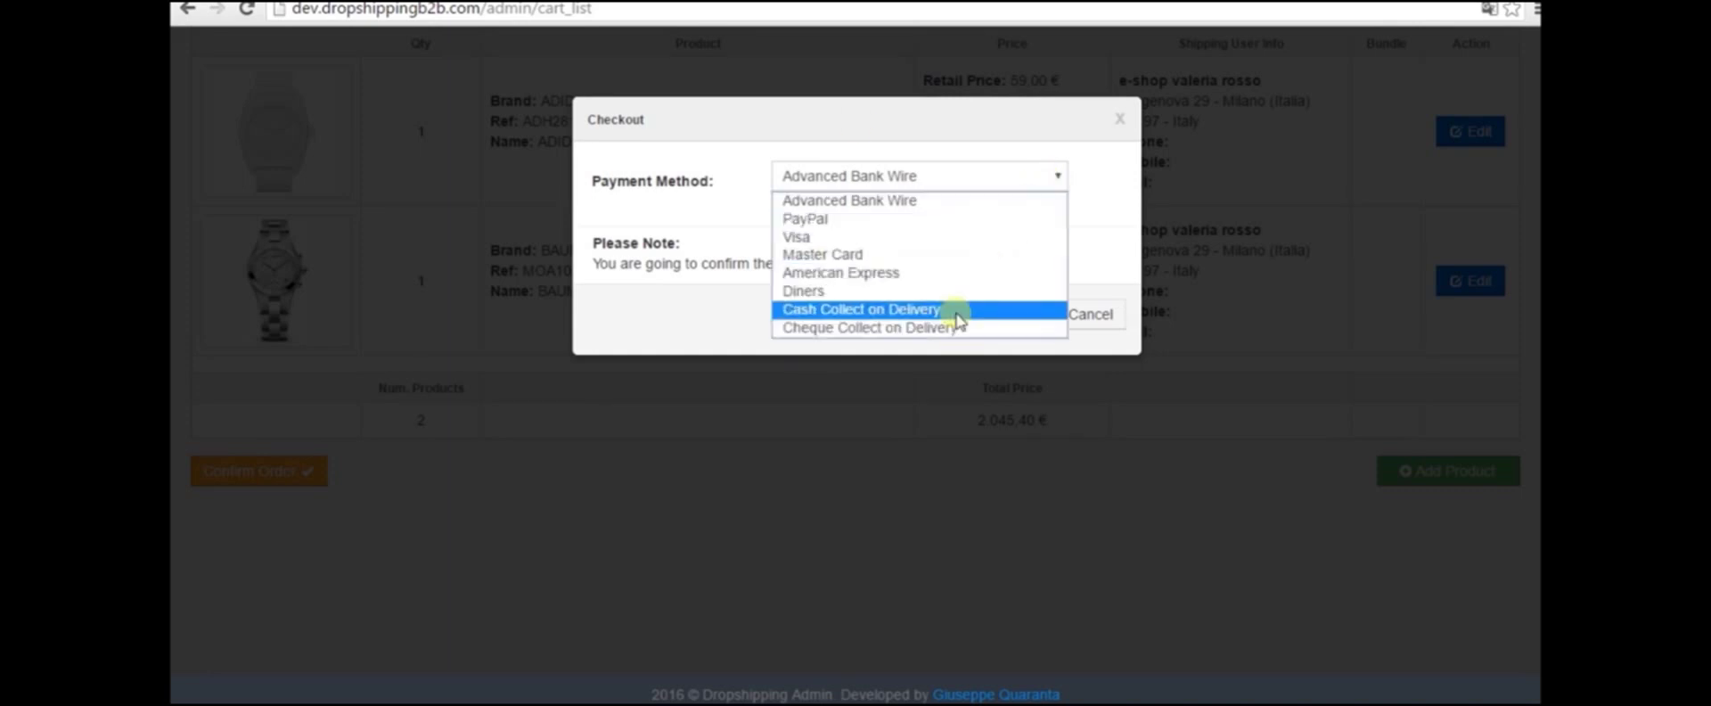
{"action": "left_click", "coordinate": [947, 203]}
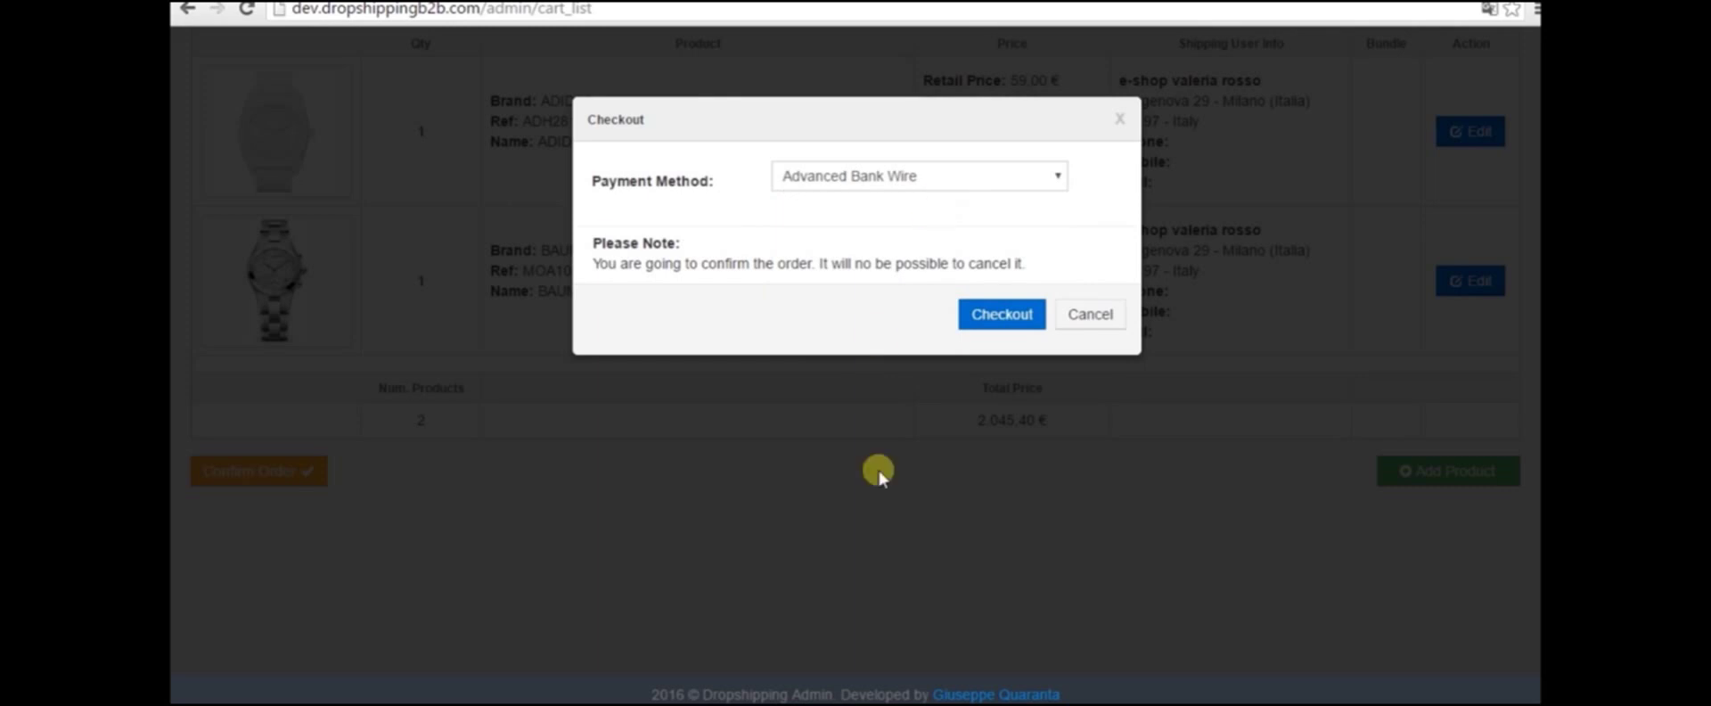
{"action": "left_click", "coordinate": [996, 316]}
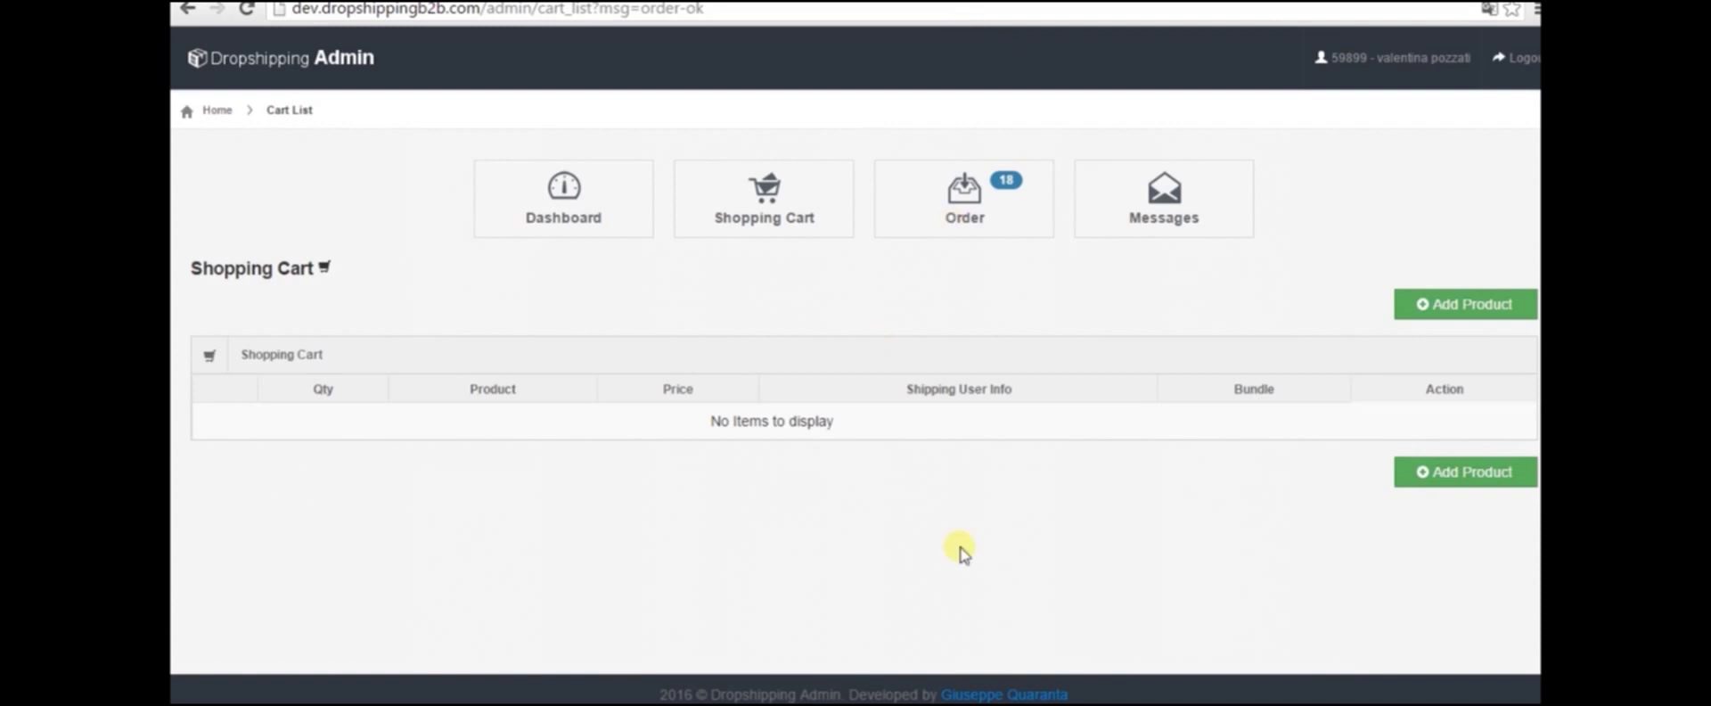
Run an order search to list all orders, including new orders 293 and 292
{"action": "left_click", "coordinate": [987, 217]}
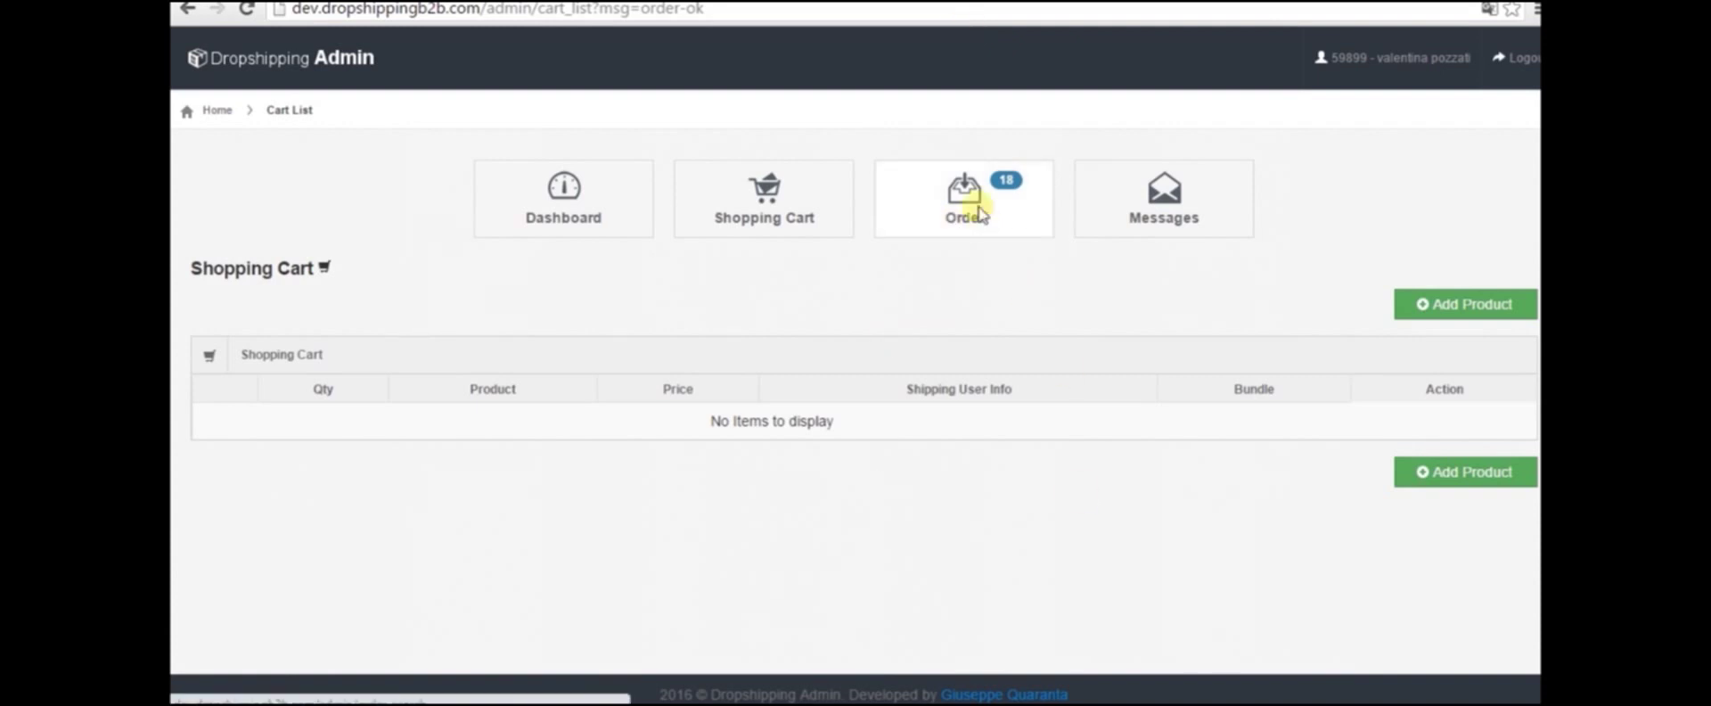
{"action": "scroll", "coordinate": [1219, 478], "scroll_direction": "down", "scroll_amount": 3}
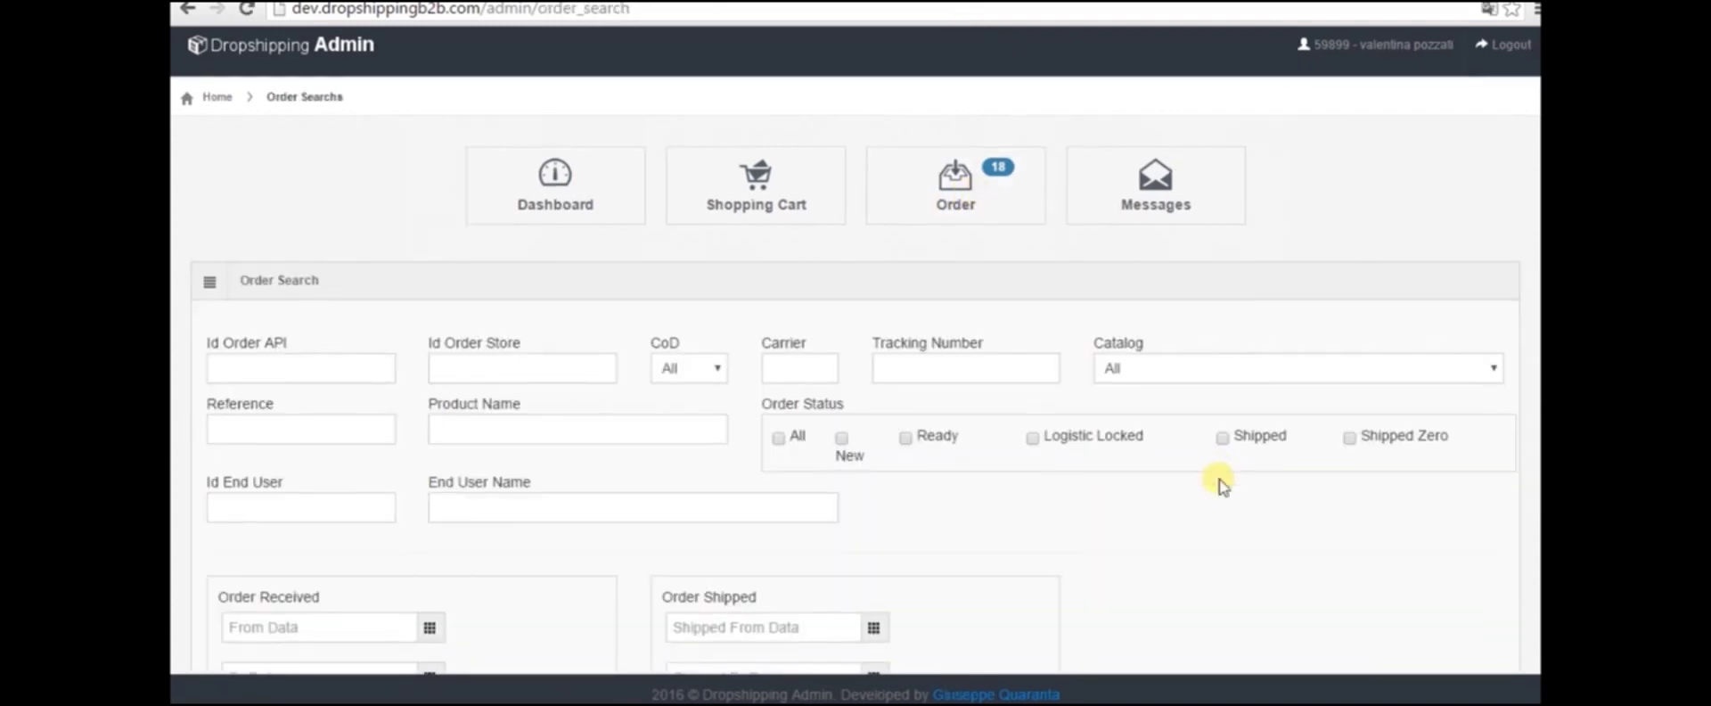
{"action": "left_click", "coordinate": [1472, 573]}
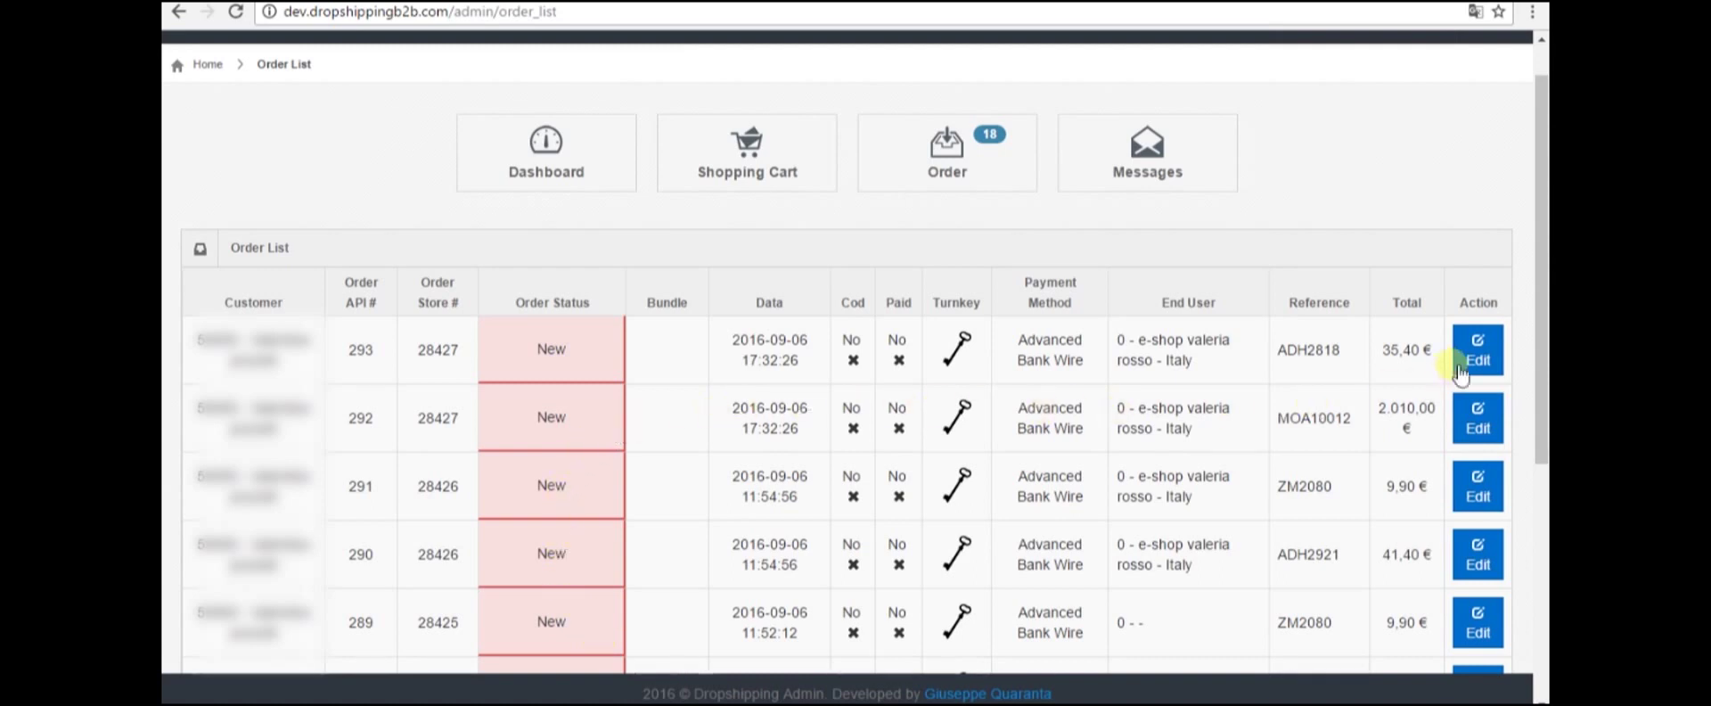
Add the internal note 'pacco regalo' to order 293 and save it
{"action": "left_click", "coordinate": [1478, 353]}
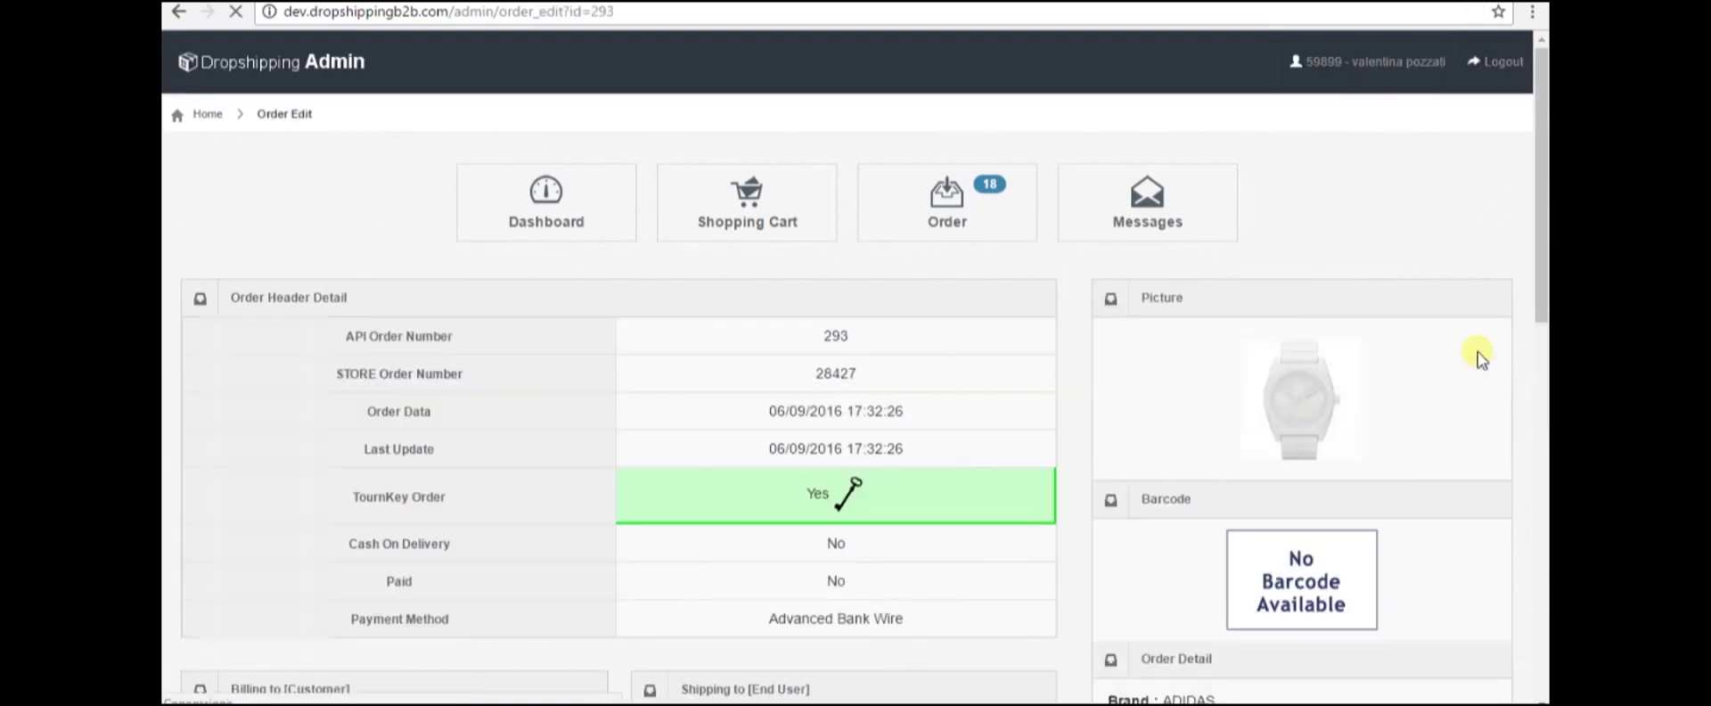
{"action": "scroll", "coordinate": [953, 459], "scroll_direction": "down", "scroll_amount": 3}
{"action": "scroll", "coordinate": [953, 456], "scroll_direction": "down", "scroll_amount": 4}
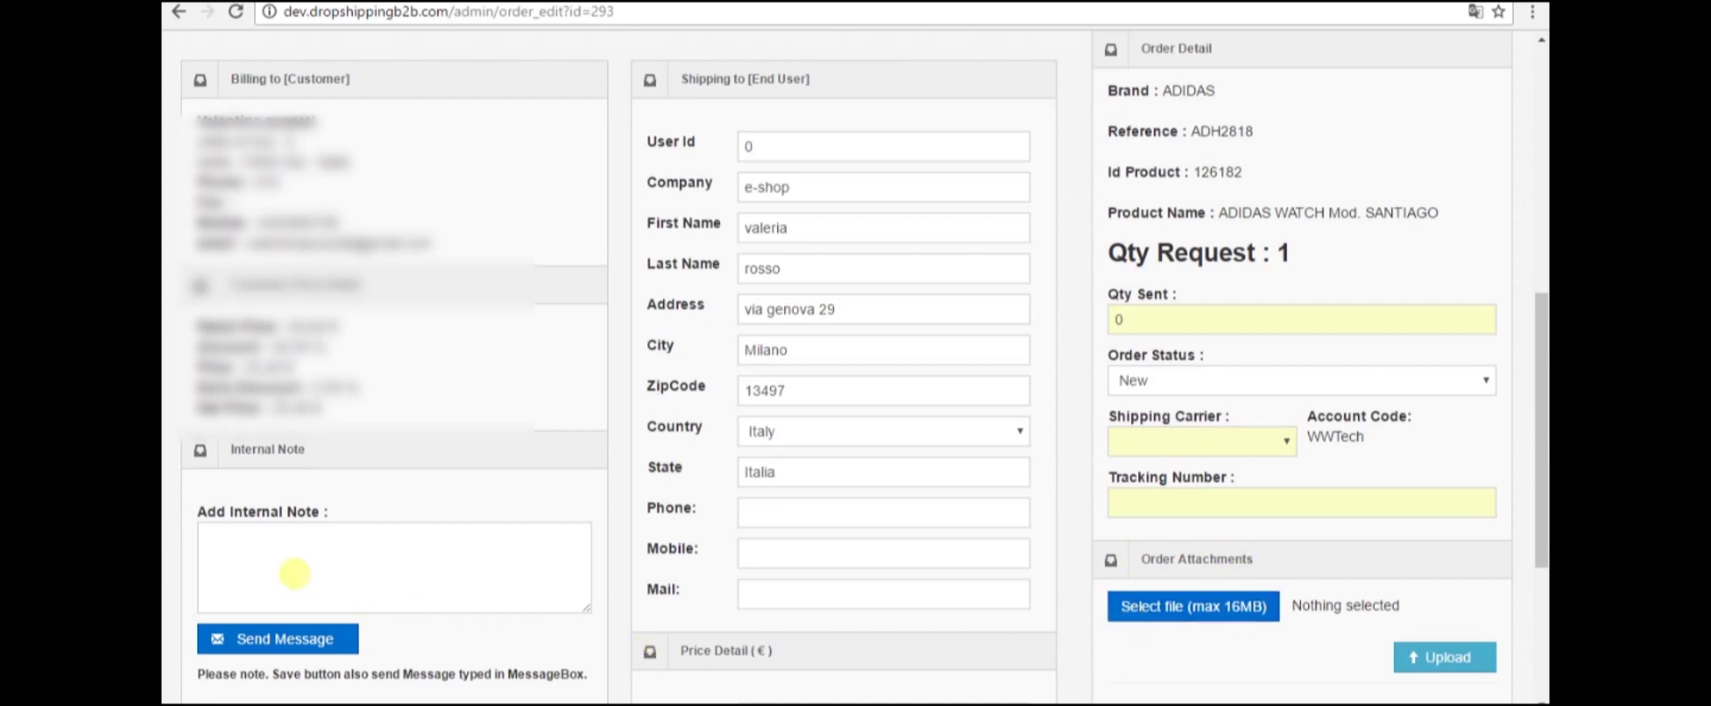
{"action": "left_click", "coordinate": [257, 554]}
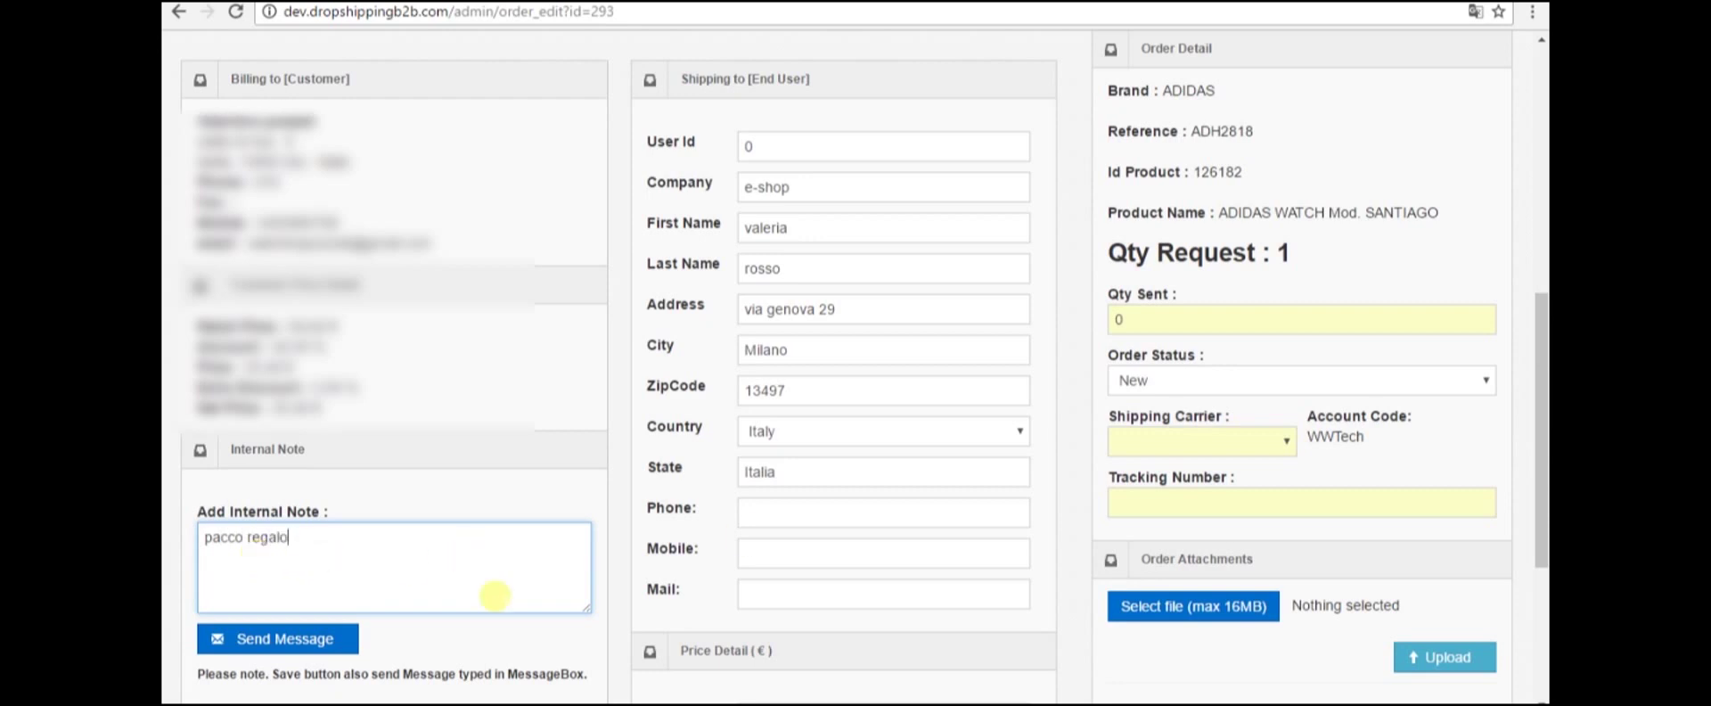
{"action": "scroll", "coordinate": [535, 597], "scroll_direction": "down", "scroll_amount": 3}
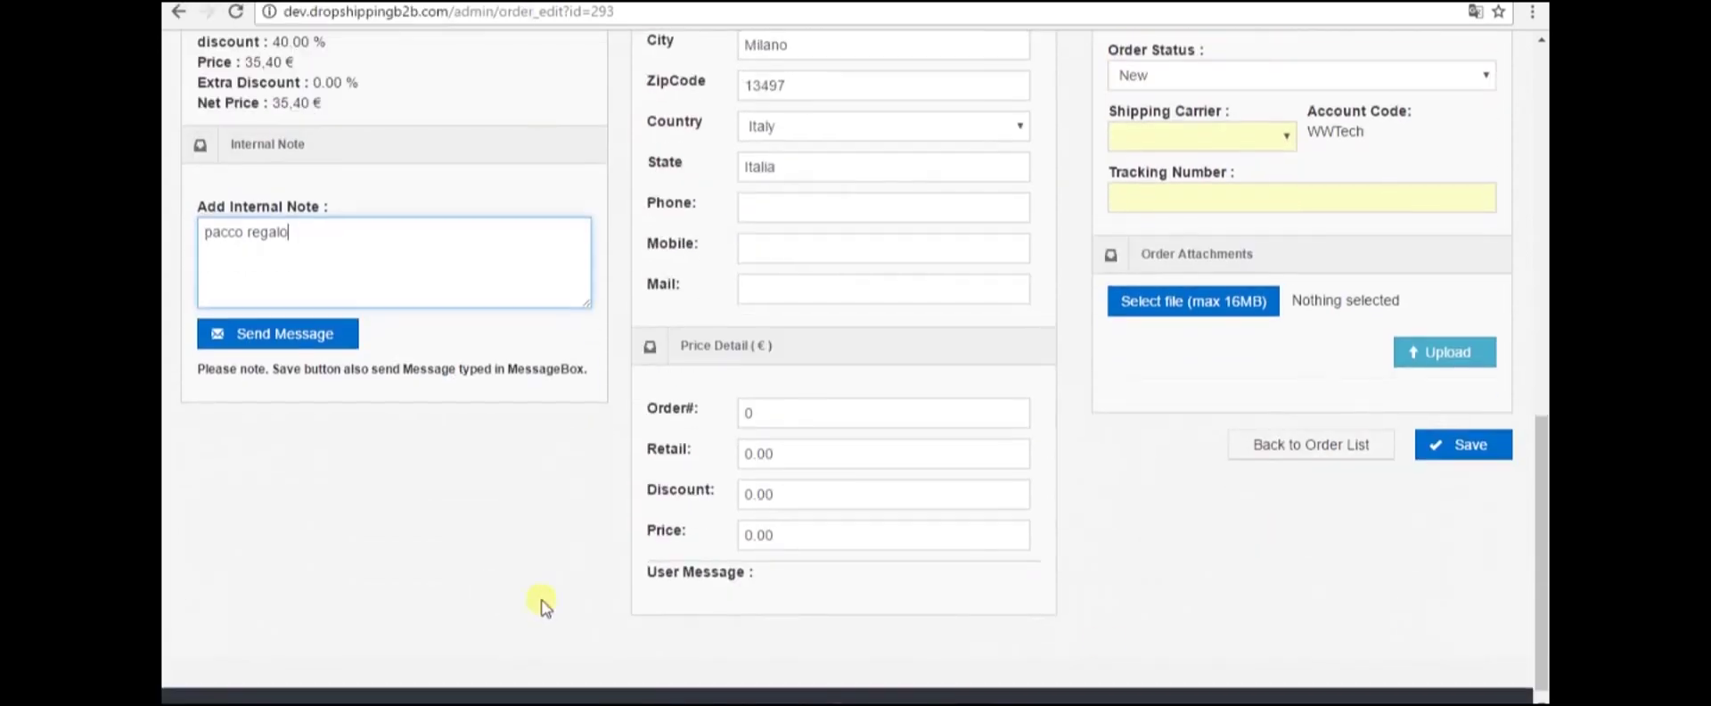
{"action": "left_click", "coordinate": [1471, 450]}
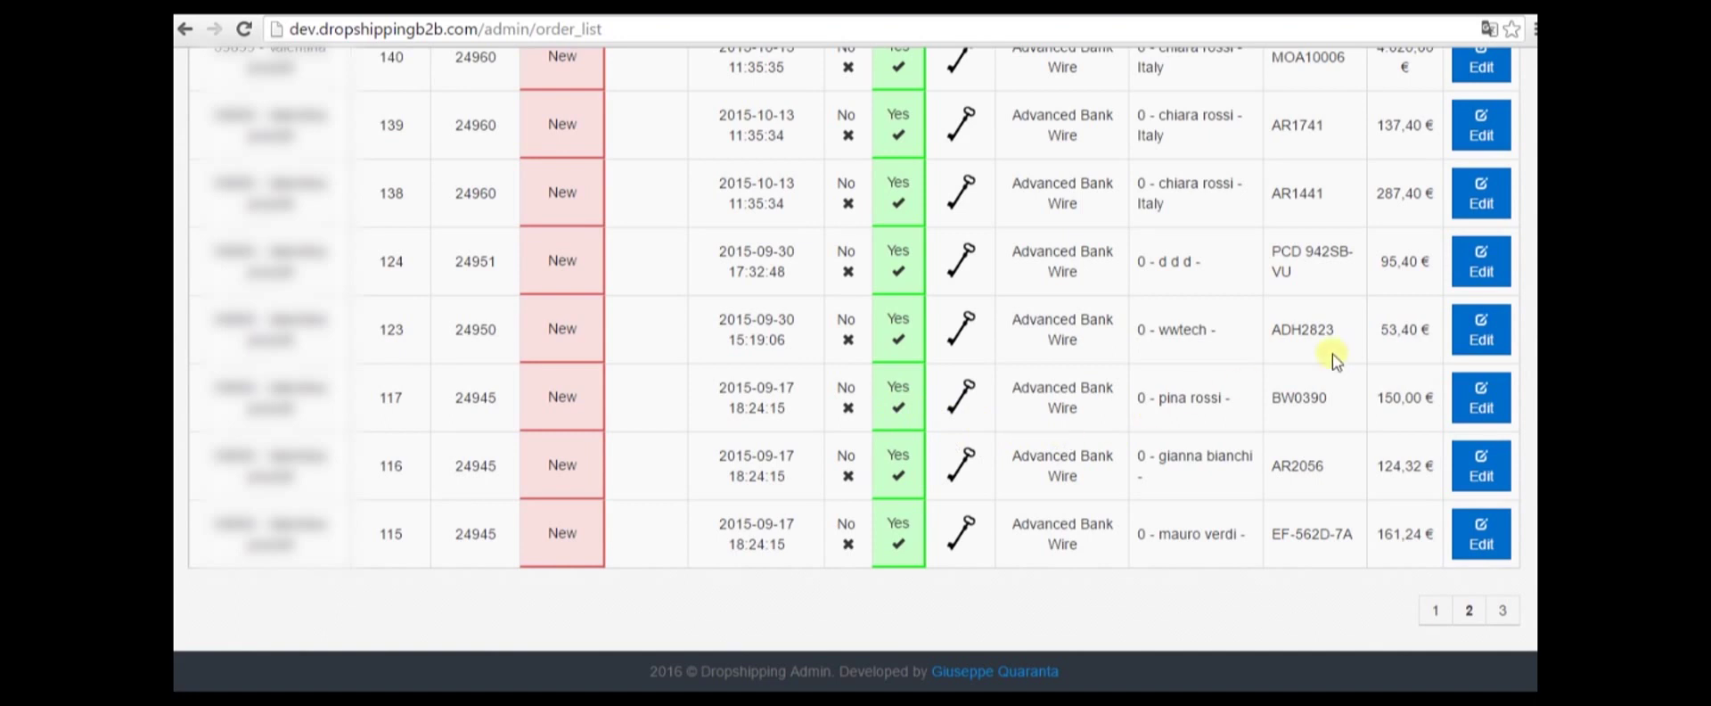
Set order 139's status to Ready and save the order
{"action": "left_click", "coordinate": [1479, 116]}
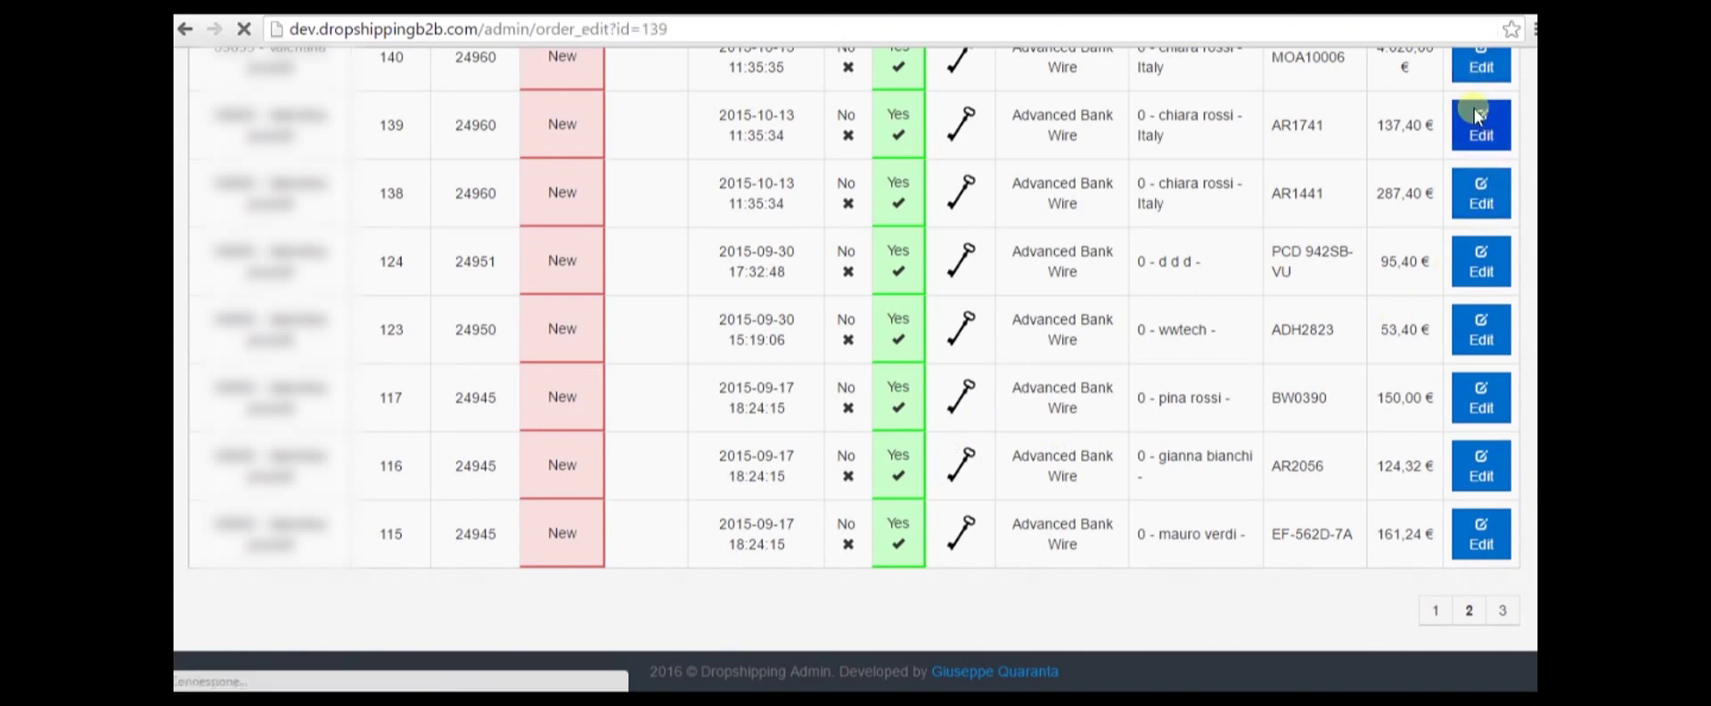
{"action": "scroll", "coordinate": [1147, 477], "scroll_direction": "down", "scroll_amount": 5}
{"action": "scroll", "coordinate": [1147, 478], "scroll_direction": "down", "scroll_amount": 3}
{"action": "left_click", "coordinate": [1215, 319]}
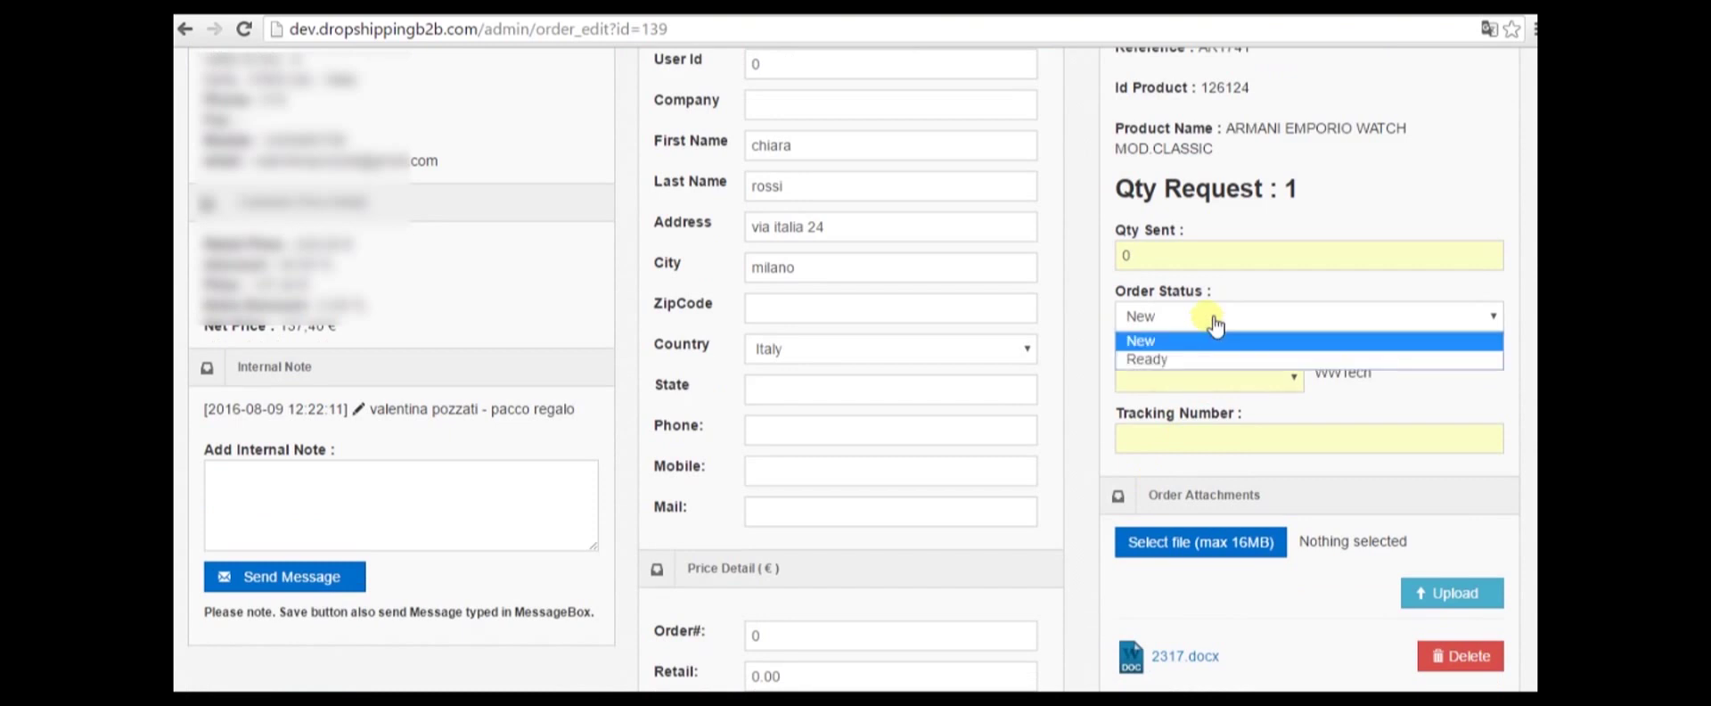
{"action": "left_click", "coordinate": [1197, 359]}
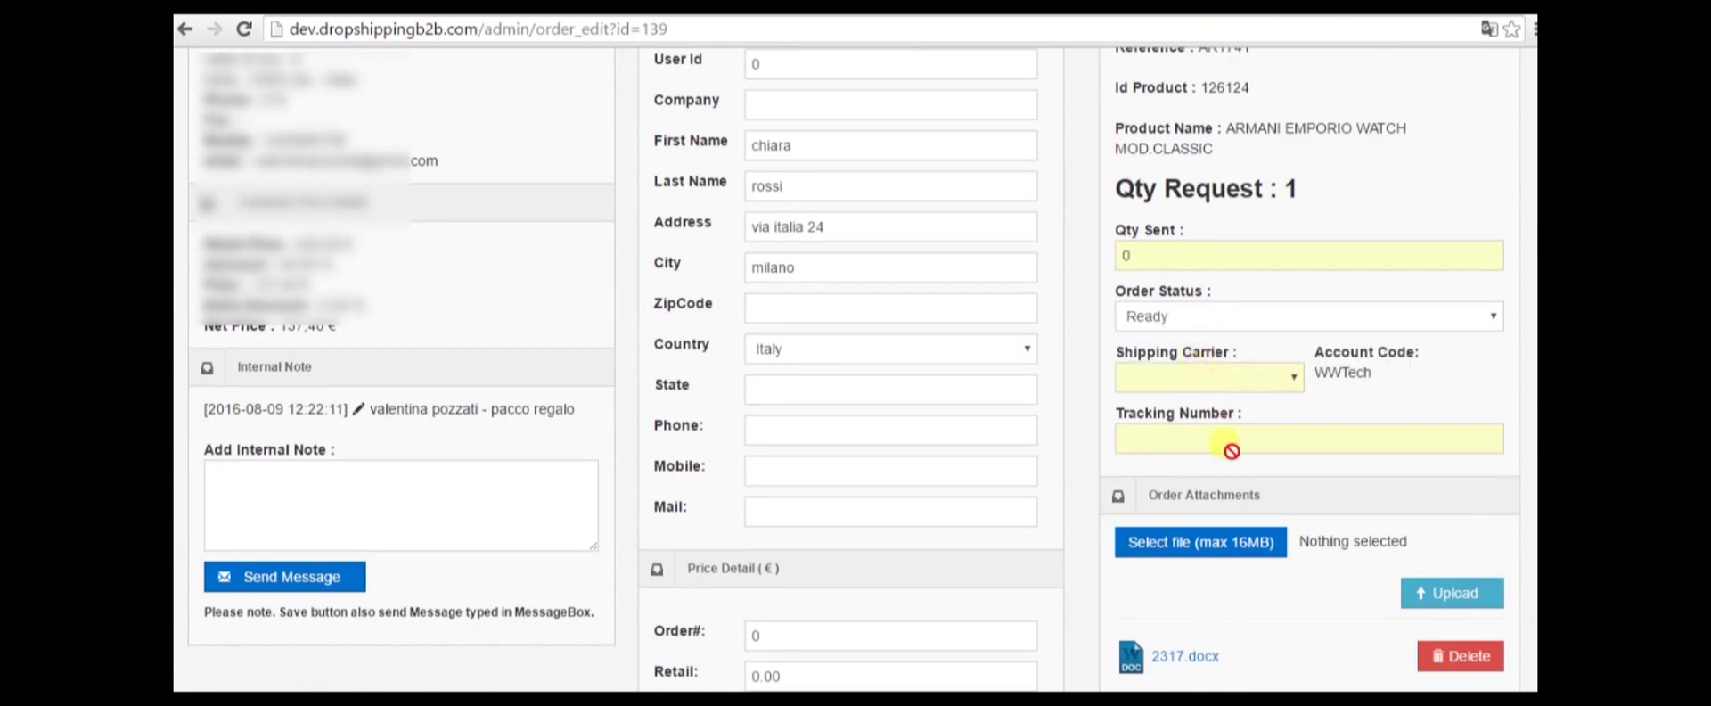
{"action": "scroll", "coordinate": [1230, 441], "scroll_direction": "down", "scroll_amount": 3}
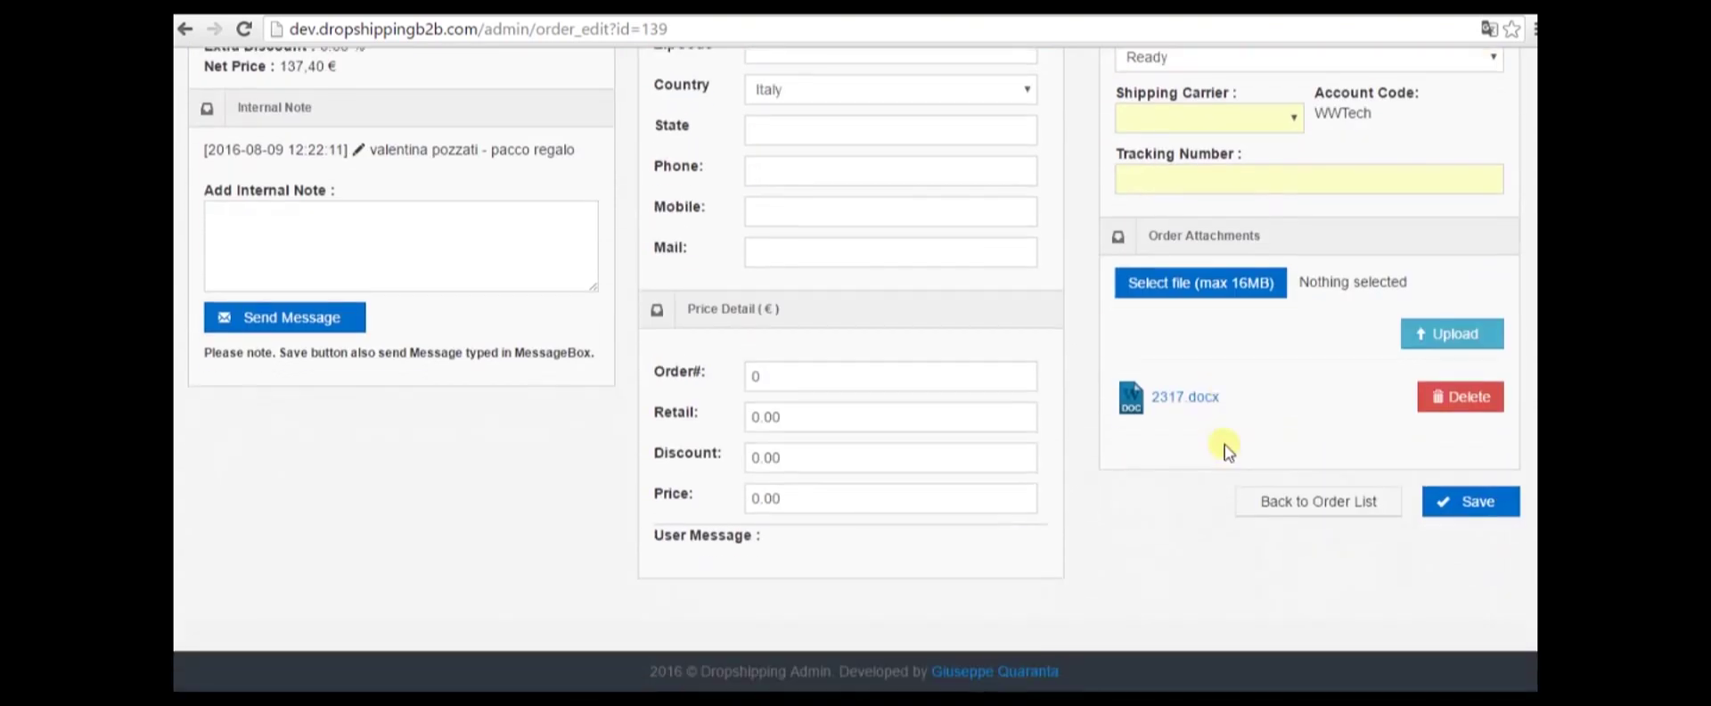
{"action": "left_click", "coordinate": [1477, 504]}
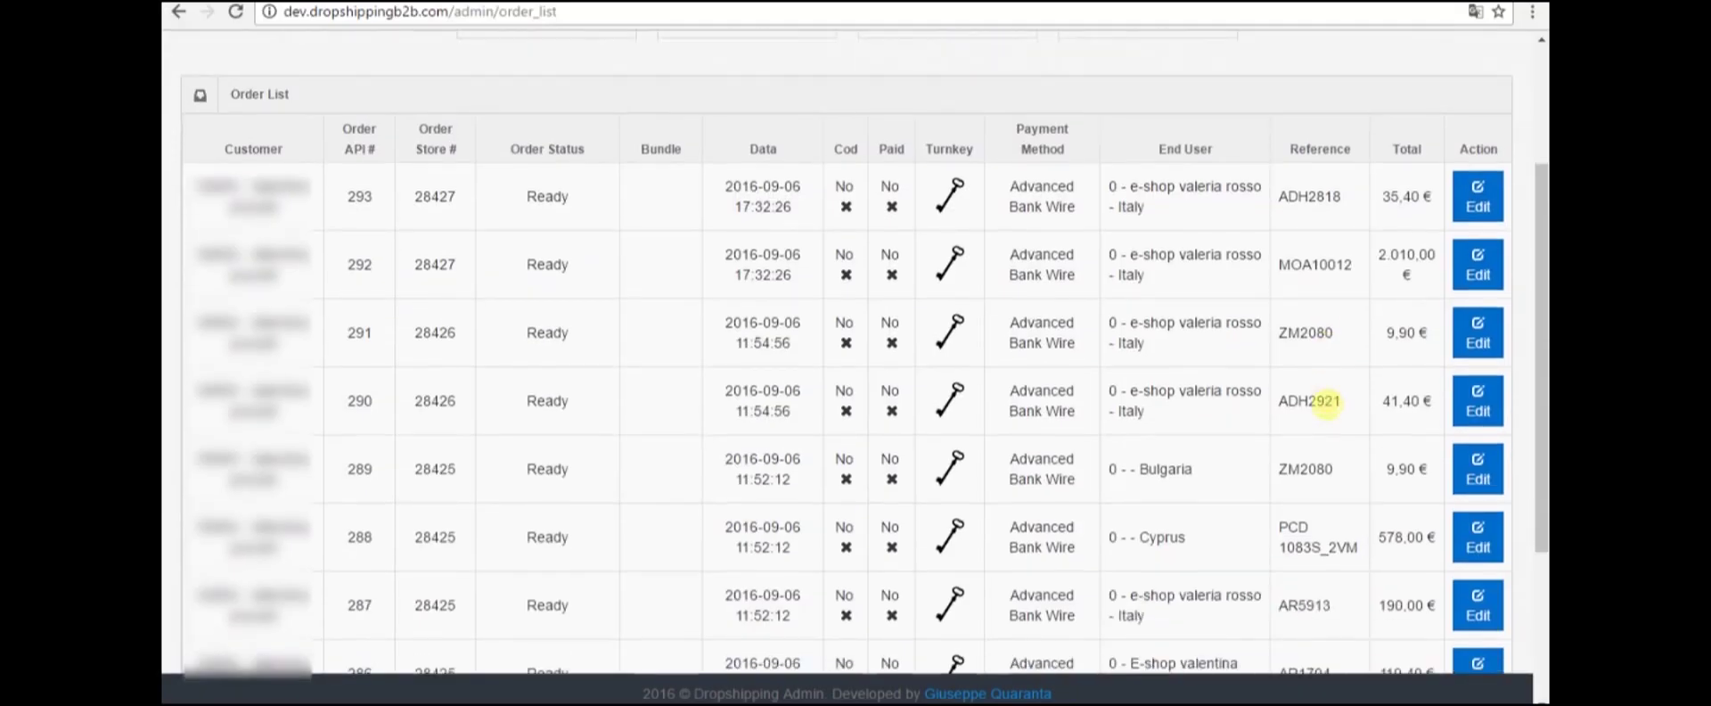
Open the Dashboard's sale statistics and scroll down to the Shipping Graphs chart
{"action": "scroll", "coordinate": [1328, 403], "scroll_direction": "up", "scroll_amount": 3}
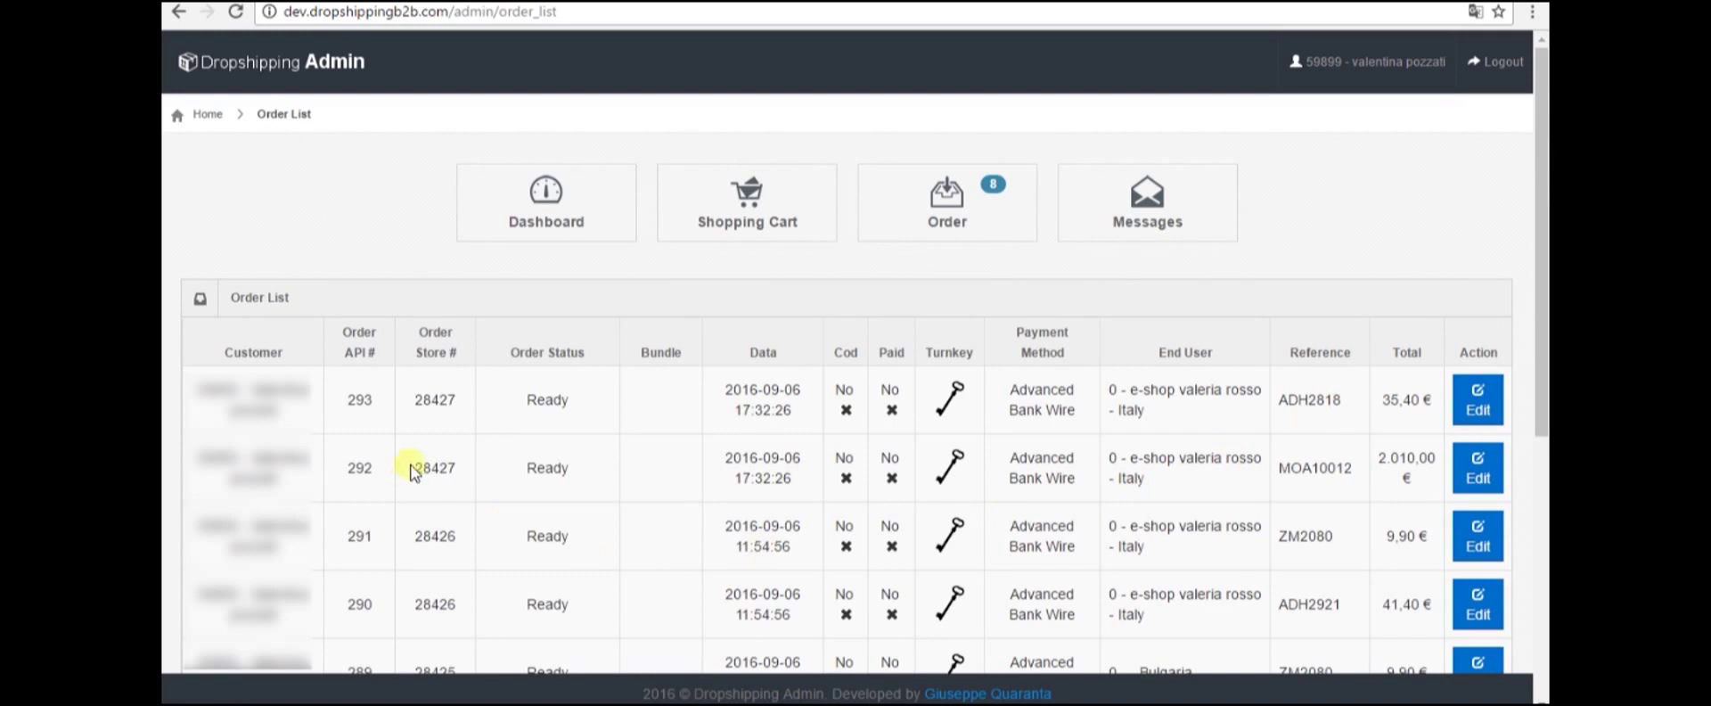
{"action": "left_click", "coordinate": [599, 208]}
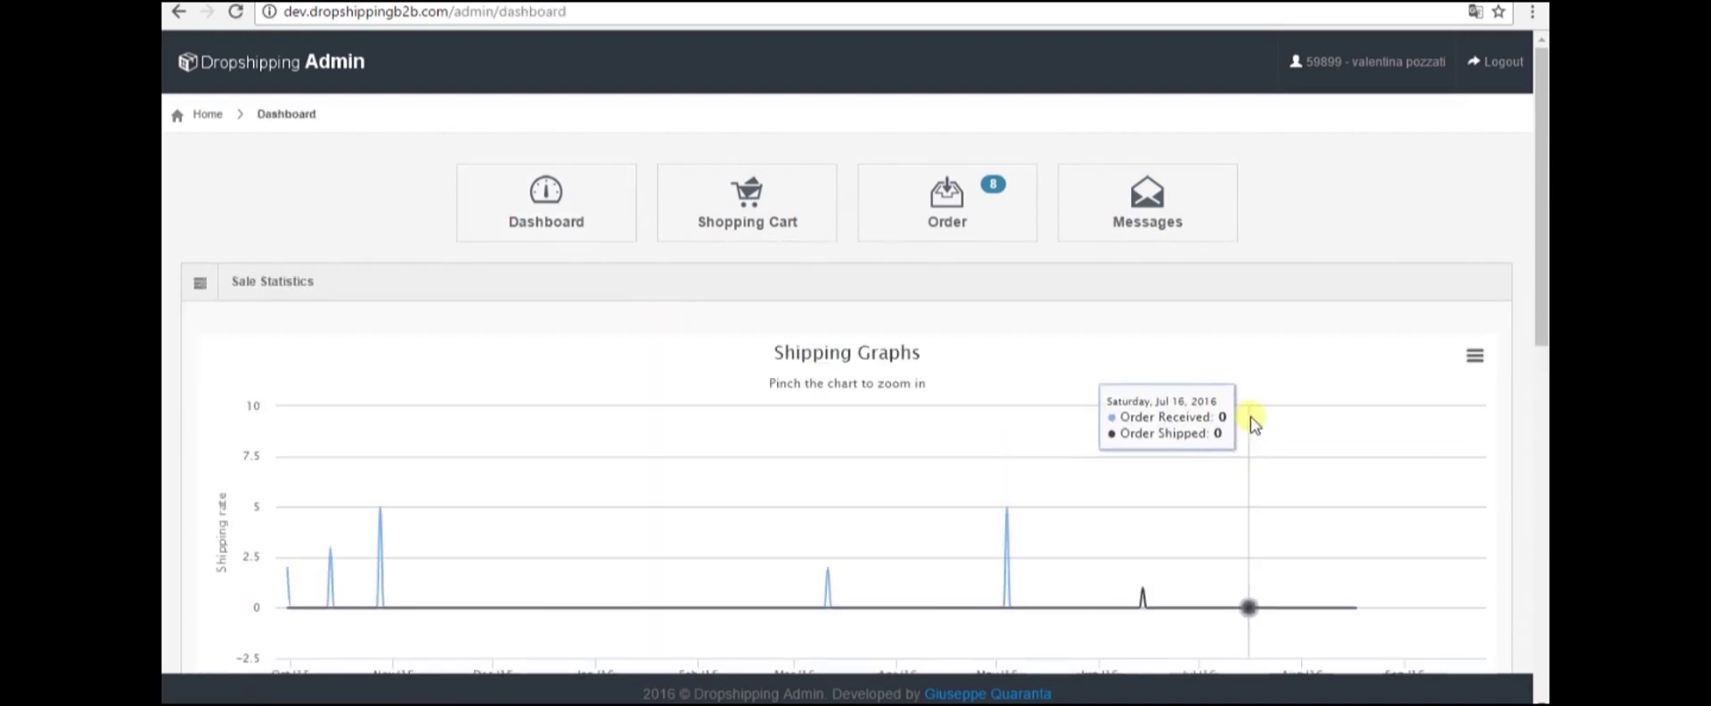
{"action": "scroll", "coordinate": [1250, 419], "scroll_direction": "down", "scroll_amount": 1}
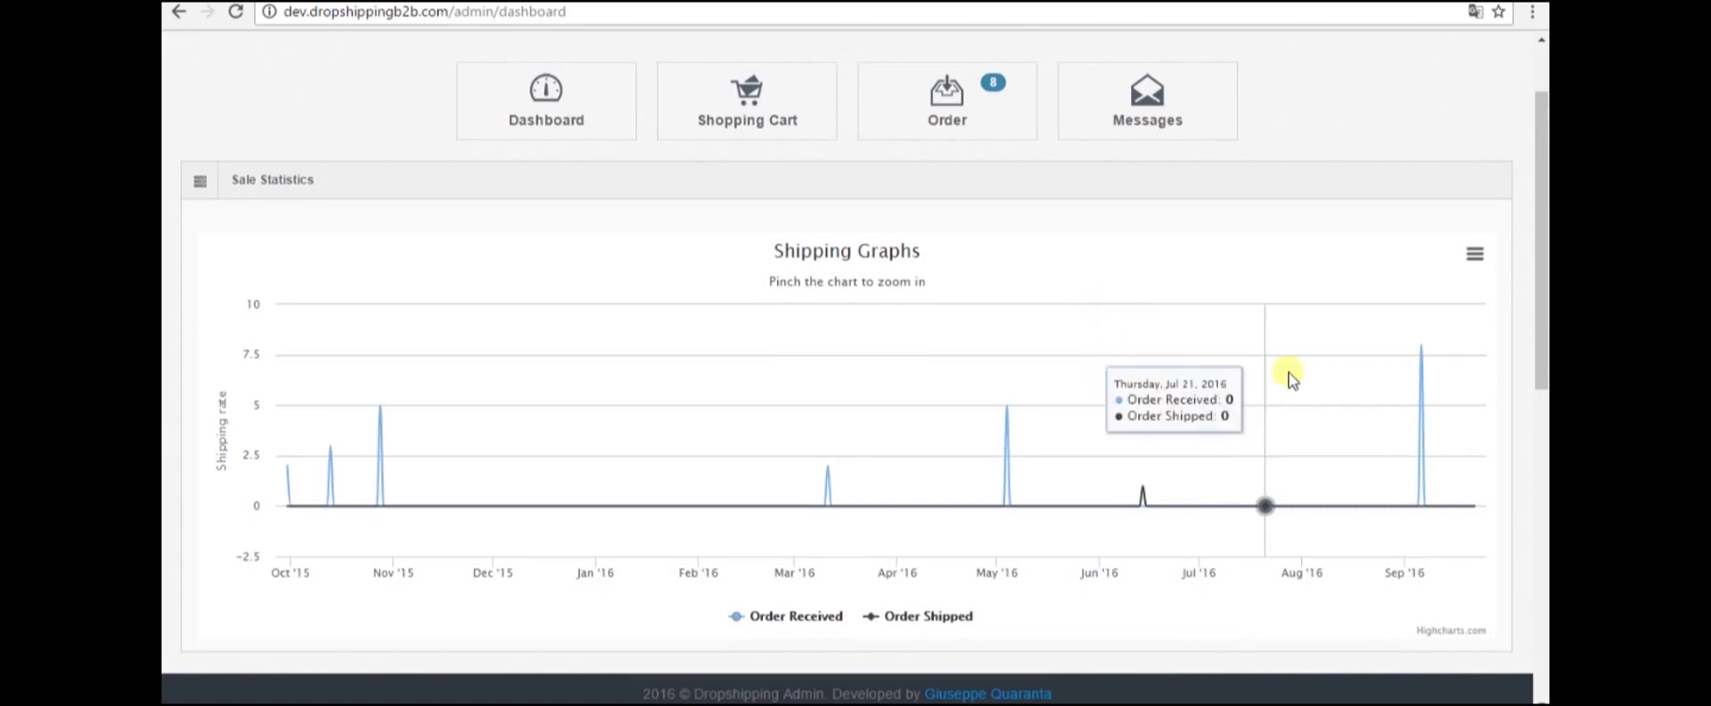